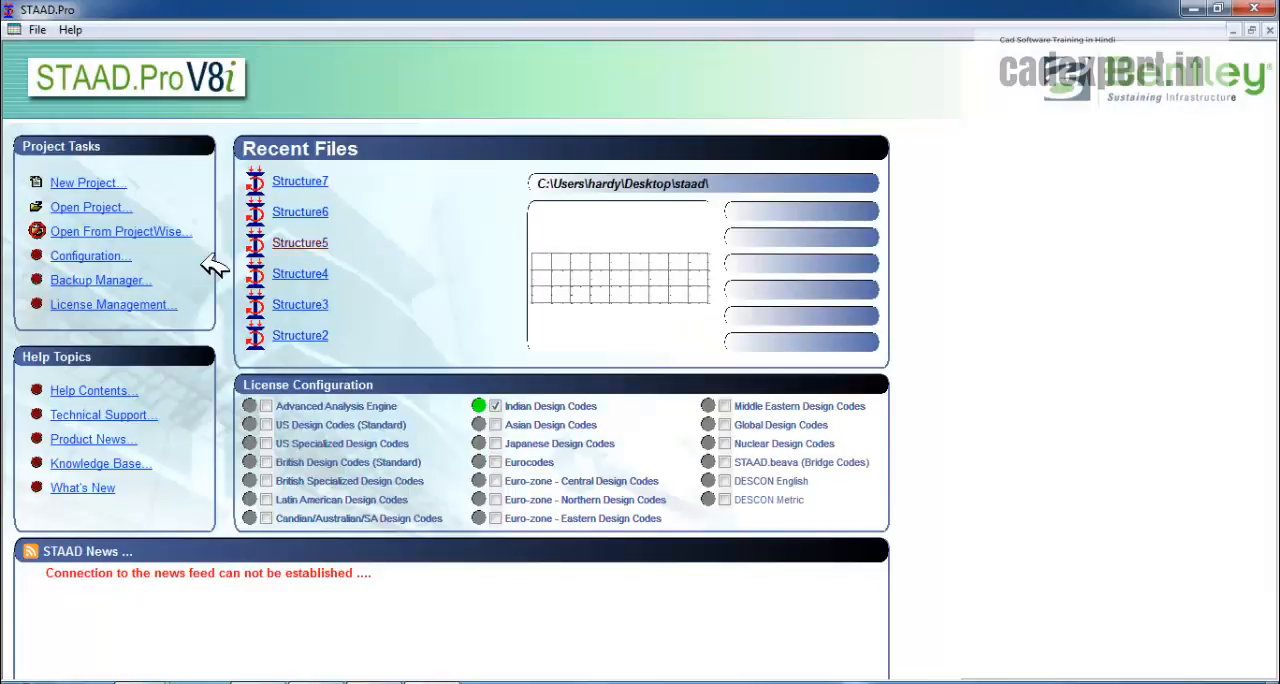
Create a Space project named Structure1 in meters and kilonewtons, overwriting the existing file, and start it with Add Beam.
left_click(108, 183)
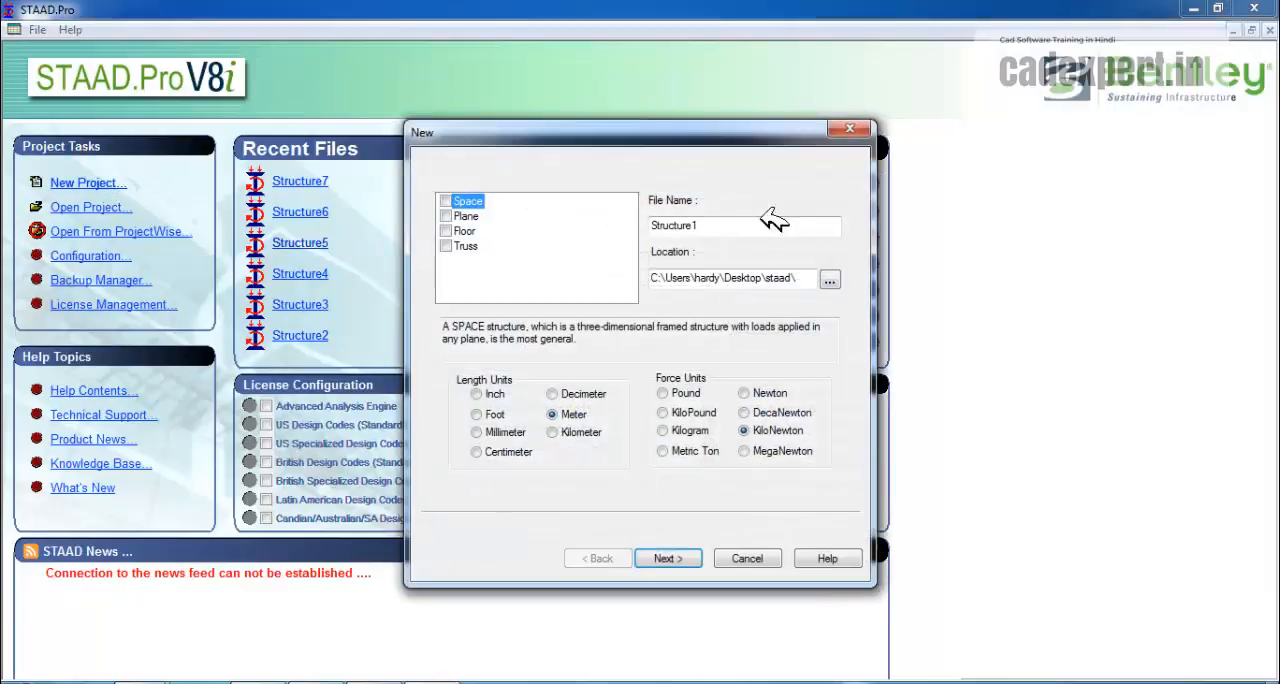
left_click(676, 556)
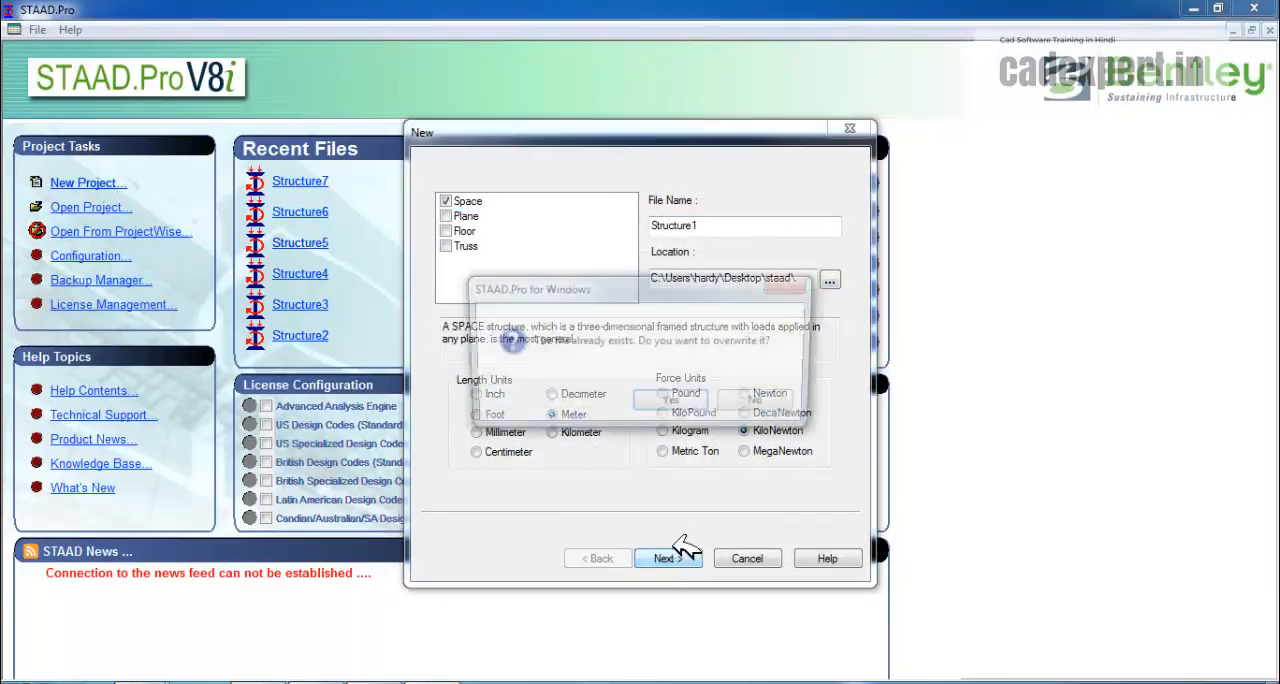
left_click(672, 405)
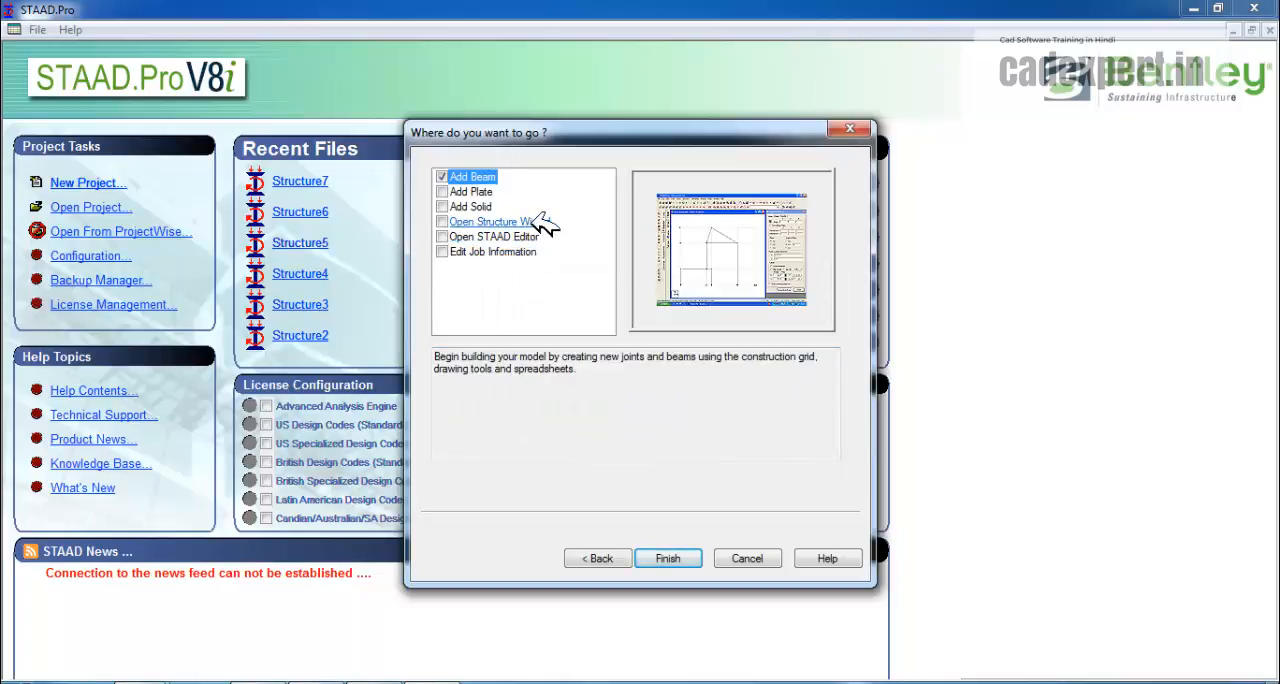
left_click(455, 227)
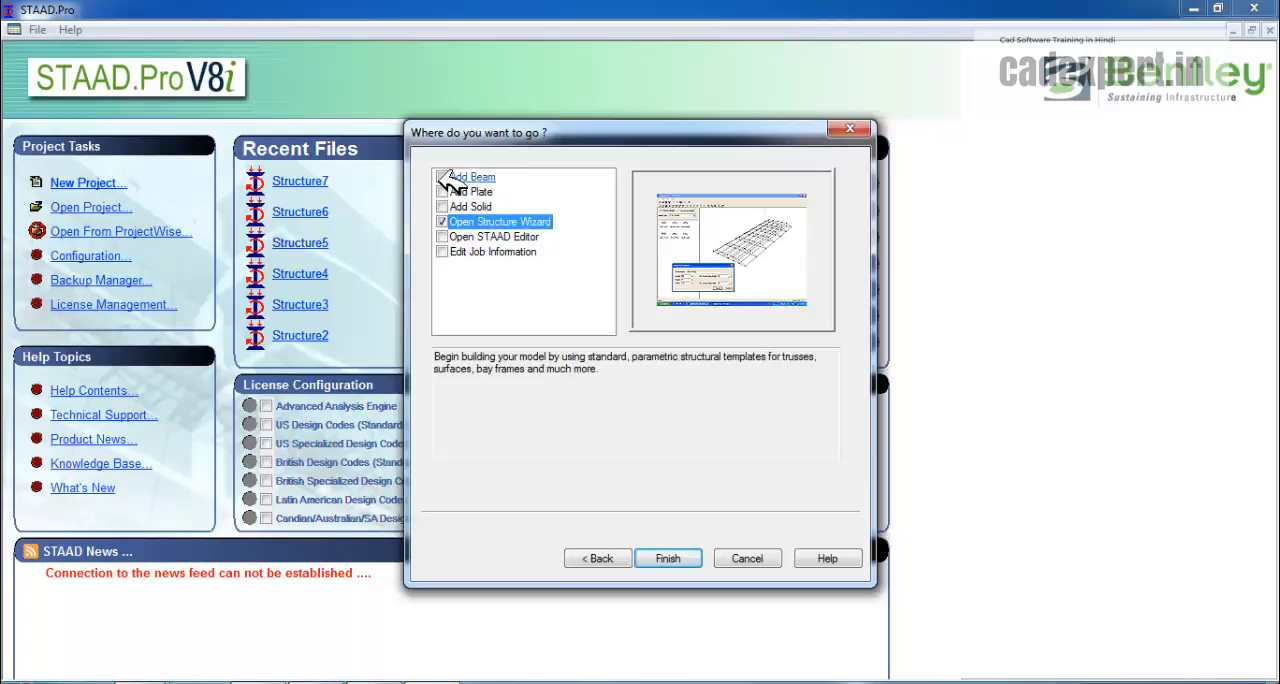
left_click(443, 177)
left_click(680, 558)
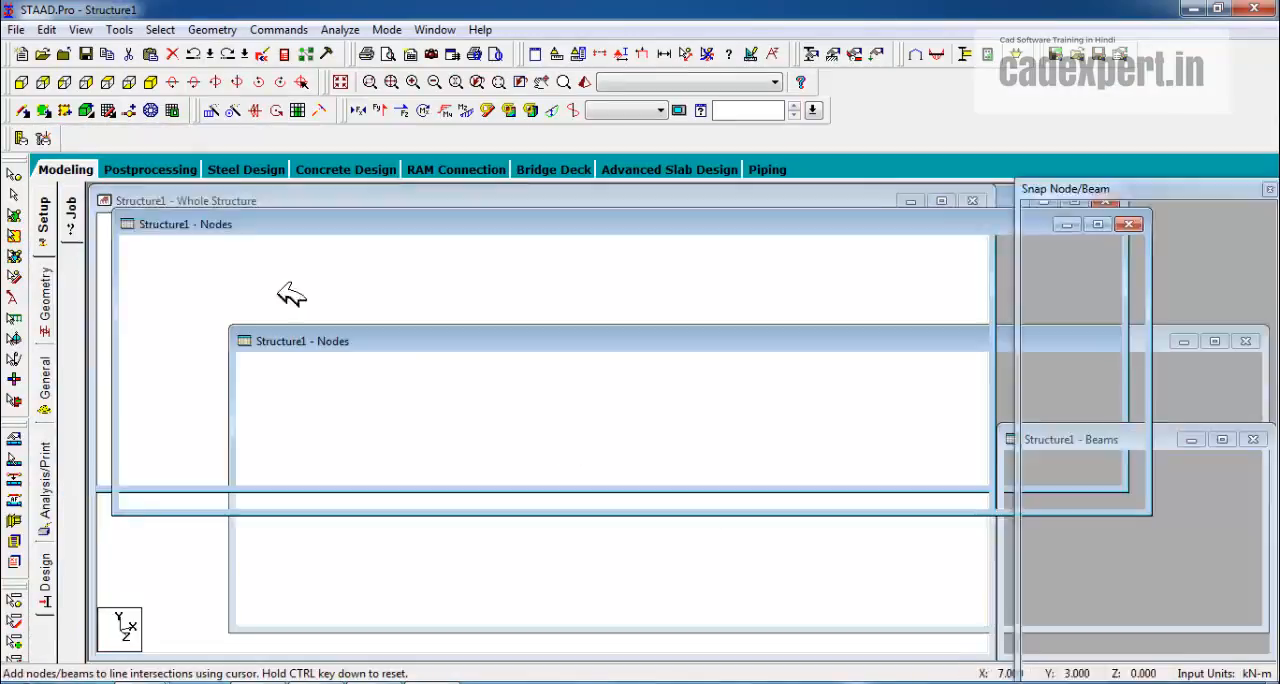
Run the Structure Wizard and move its window up so that it is fully in view.
left_click(208, 30)
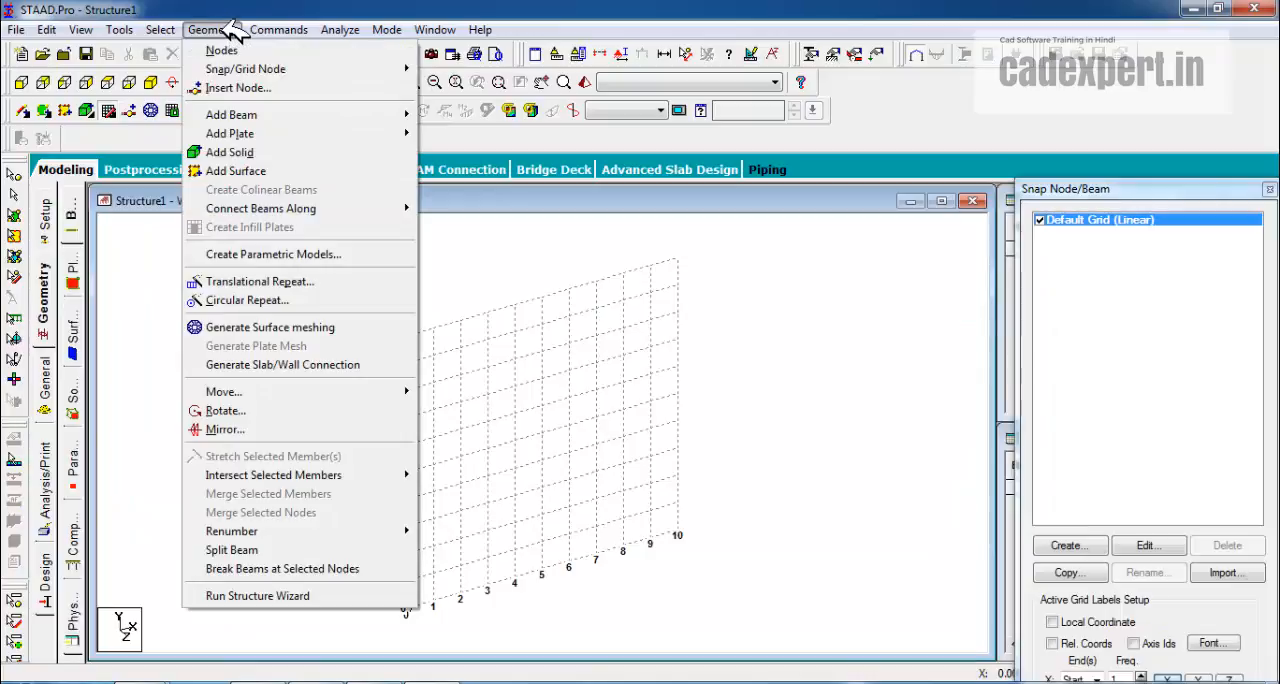
left_click(260, 596)
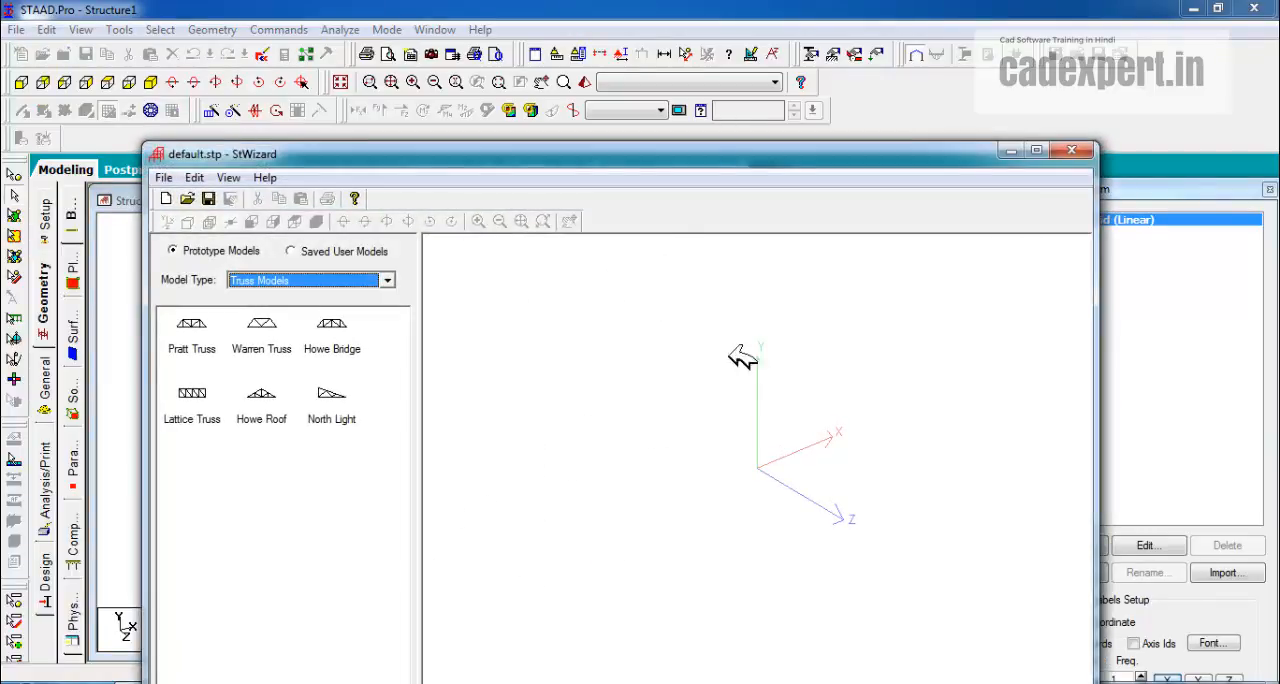
left_click_drag(608, 157, 601, 105)
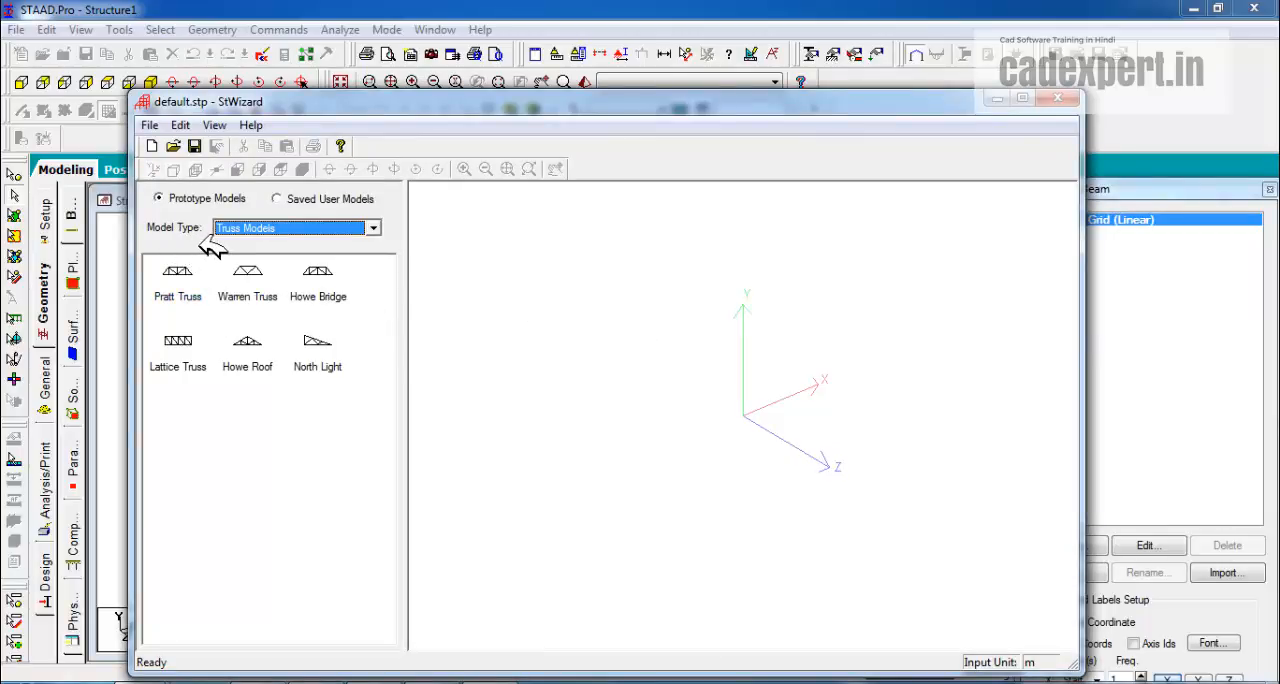
Browse the wizard's prototype models for the truss, frame, solid and surface/plate types.
left_click(378, 228)
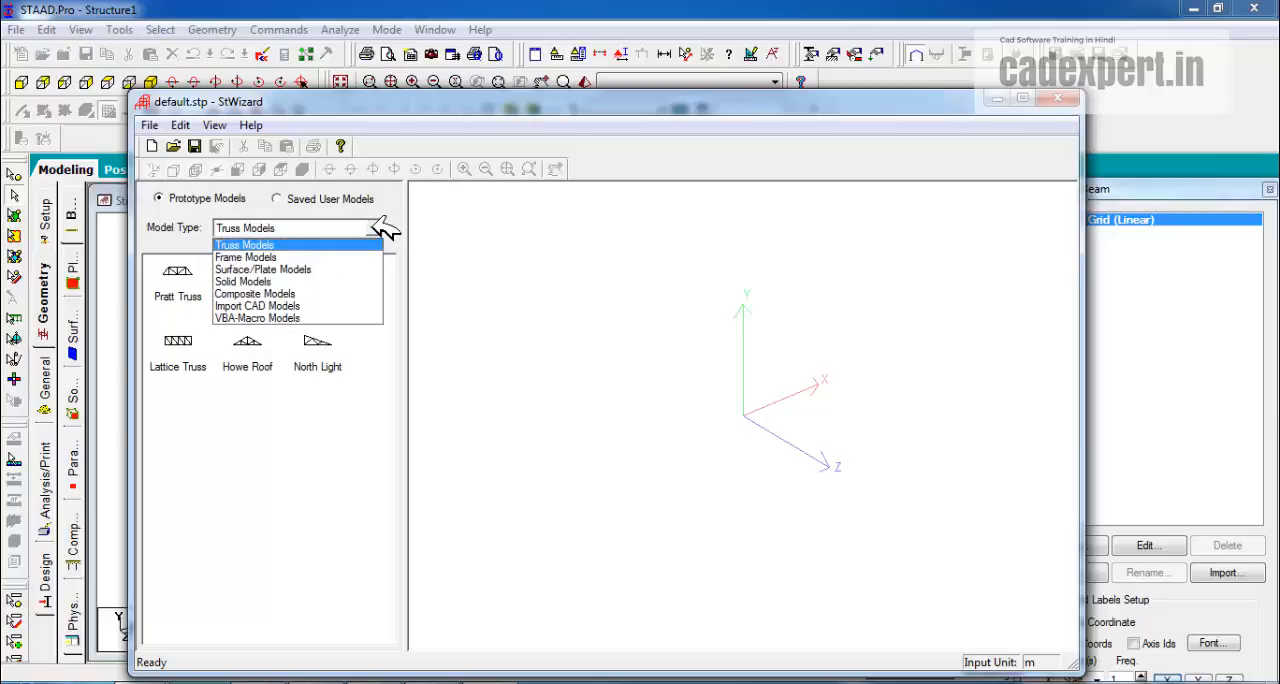
left_click(248, 245)
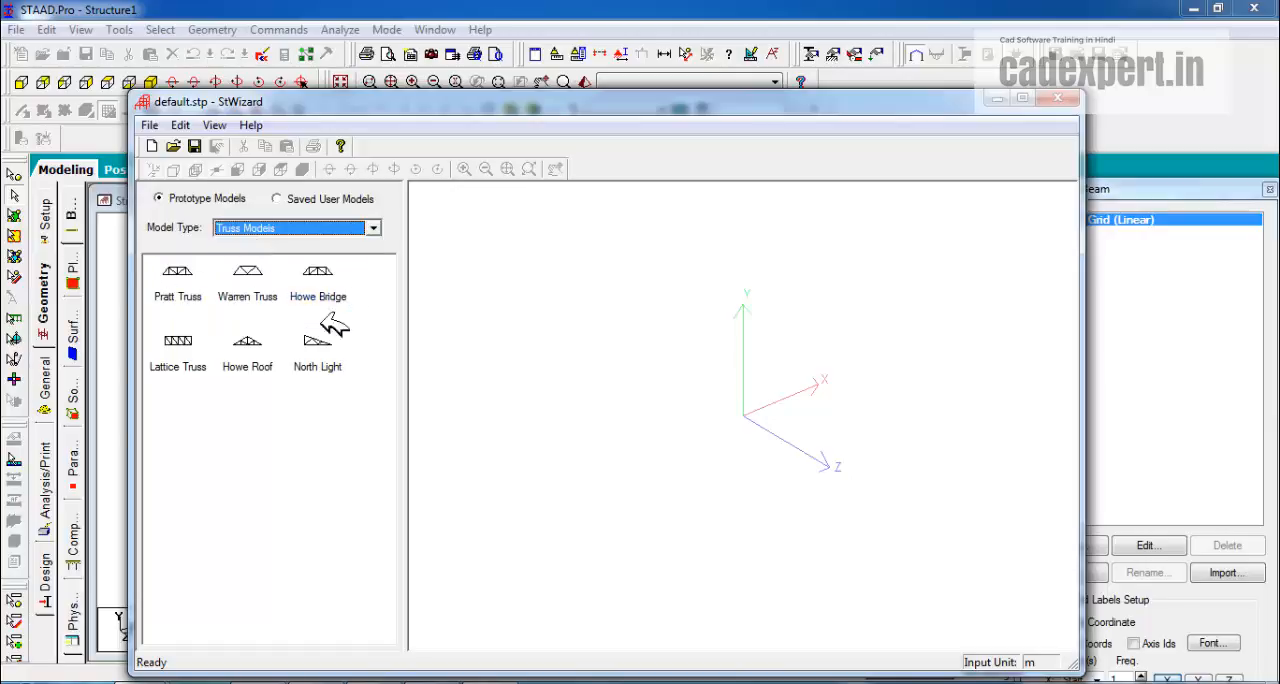
left_click(373, 229)
left_click(262, 257)
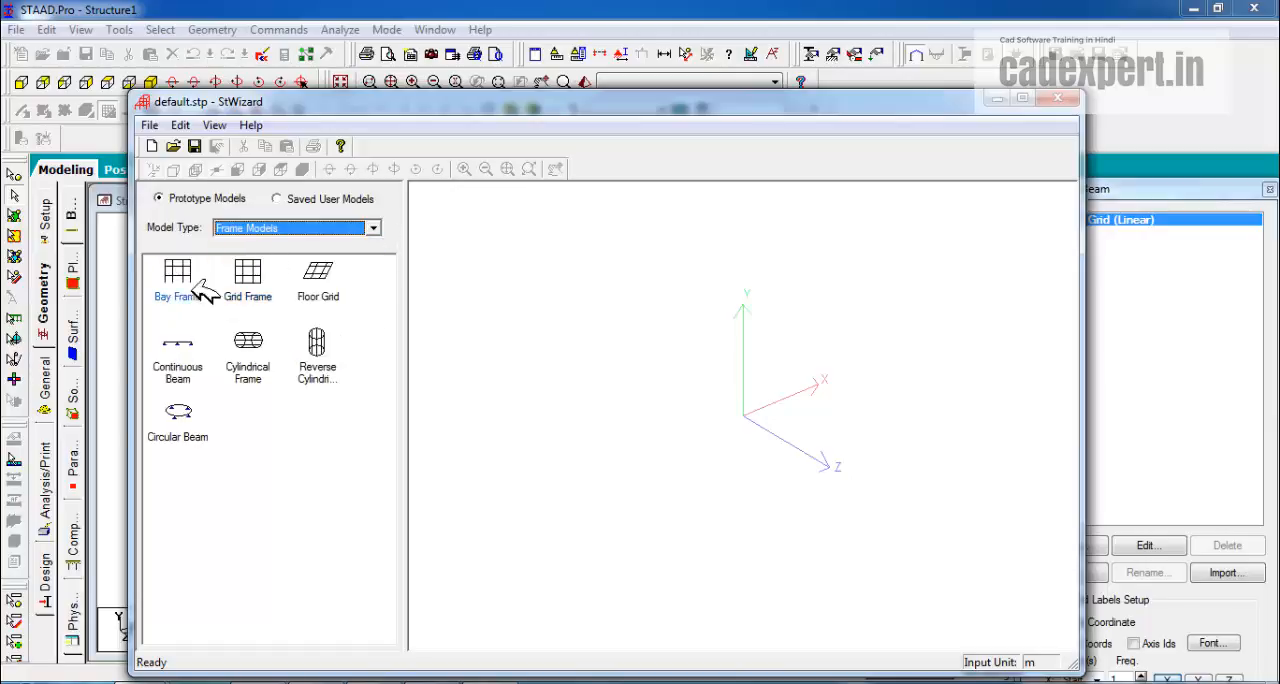
left_click(373, 228)
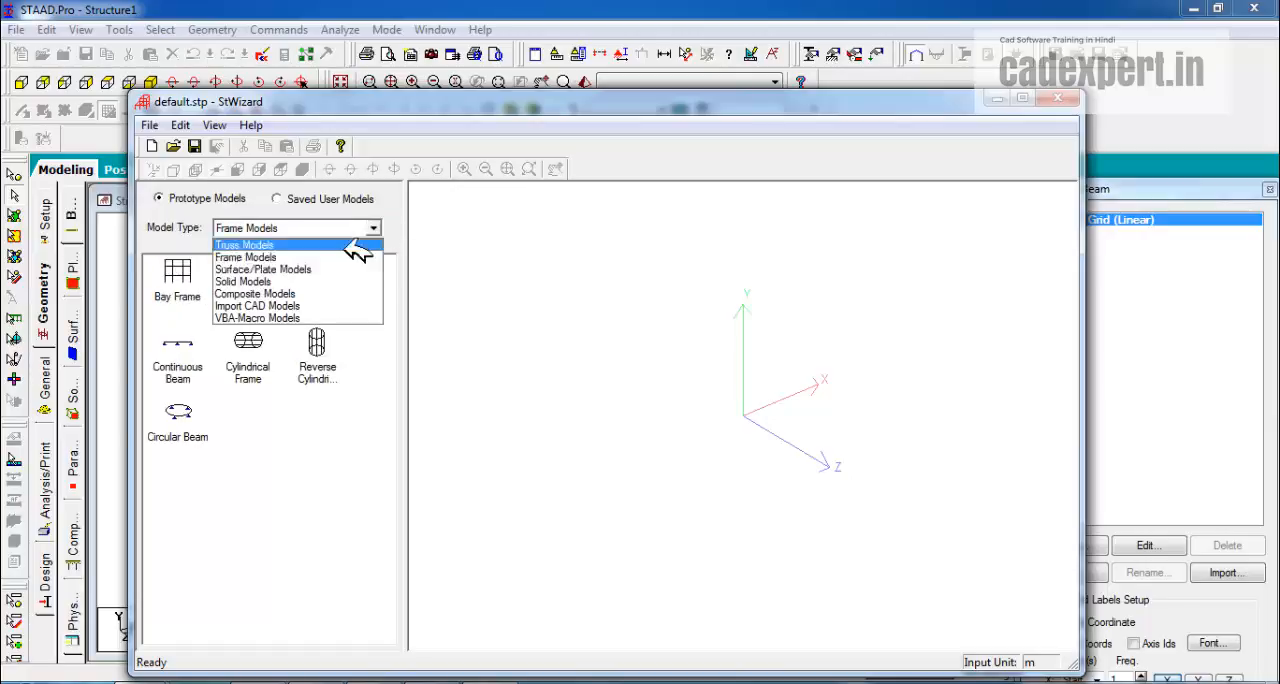
left_click(260, 281)
left_click(373, 228)
left_click(264, 270)
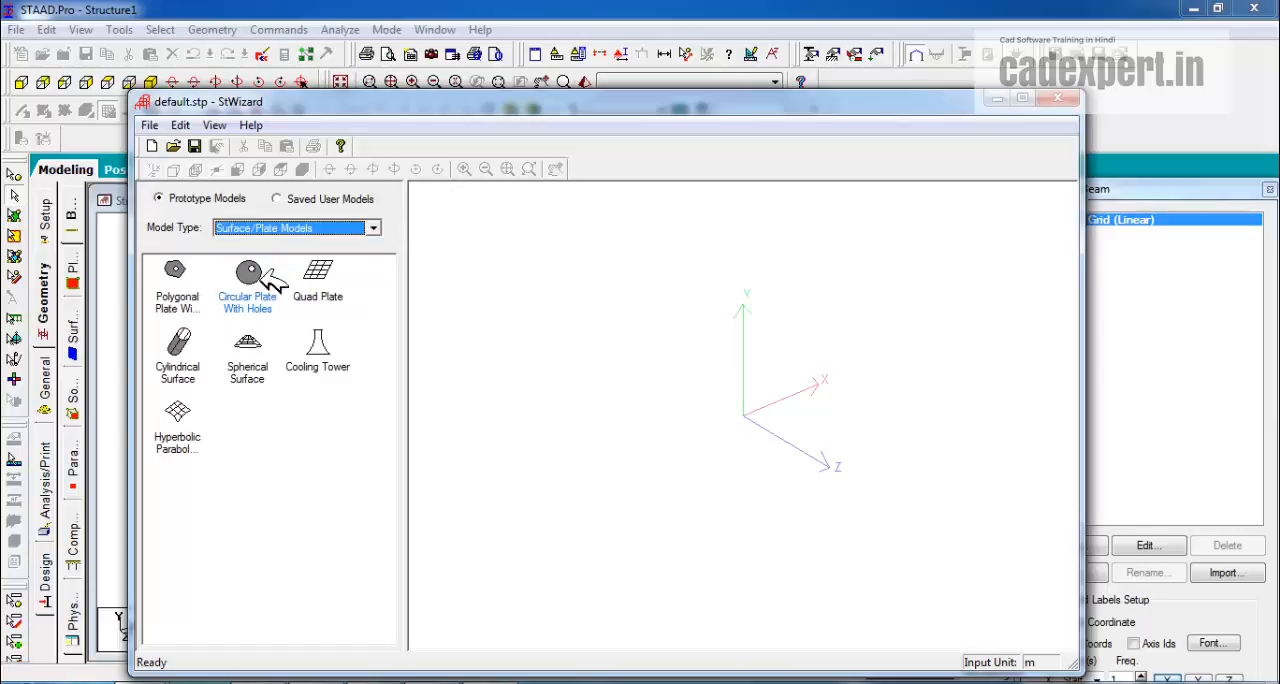
left_click(373, 229)
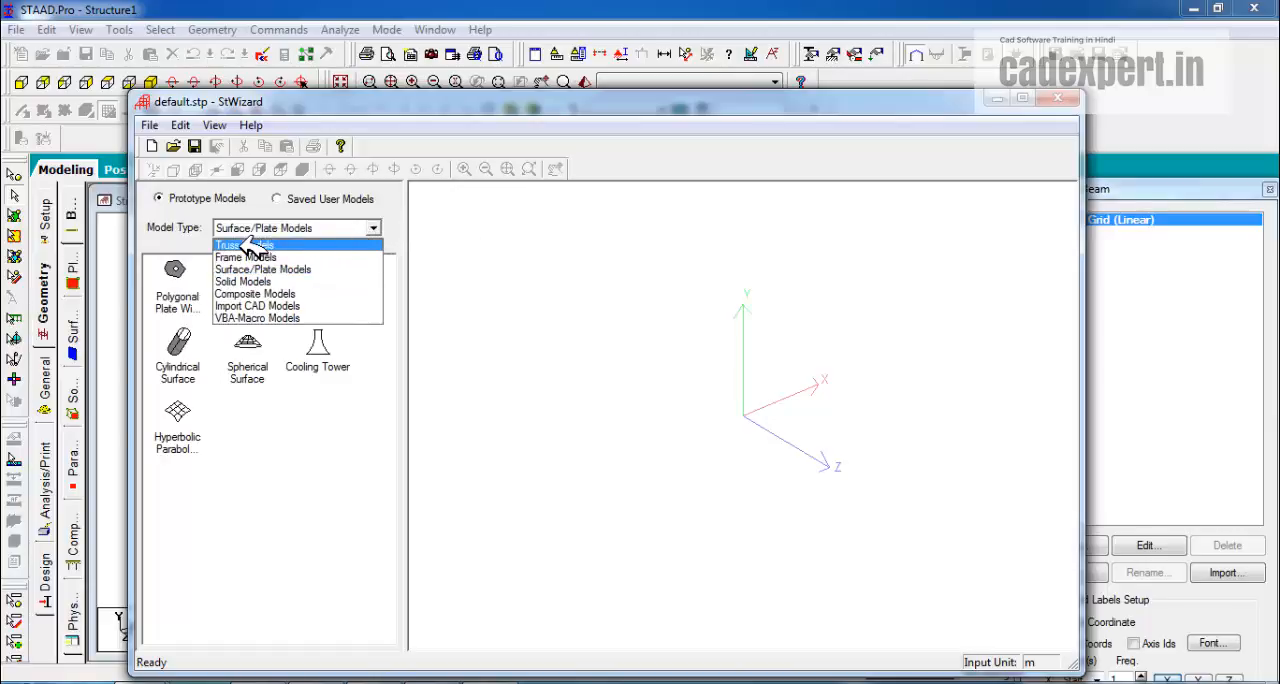
left_click(253, 246)
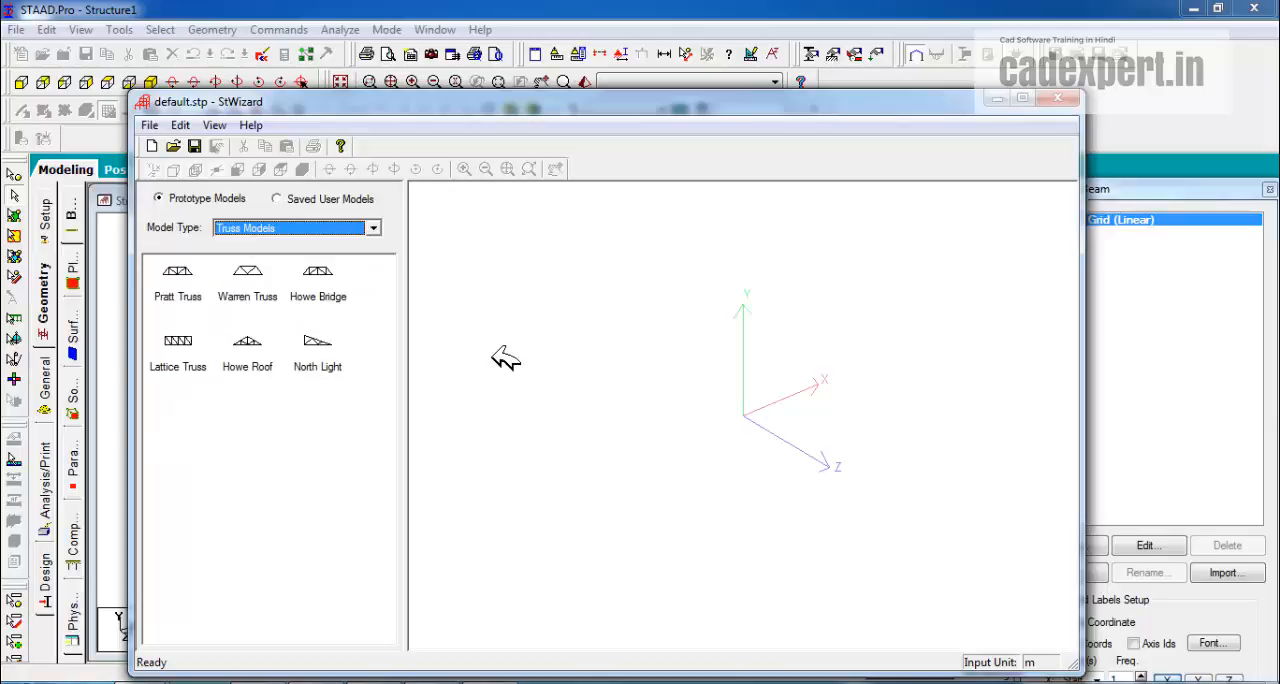
Generate a Bay Frame 12 m long, 15 m high and 12 m wide, with 4, 5 and 4 bays respectively.
left_click(373, 228)
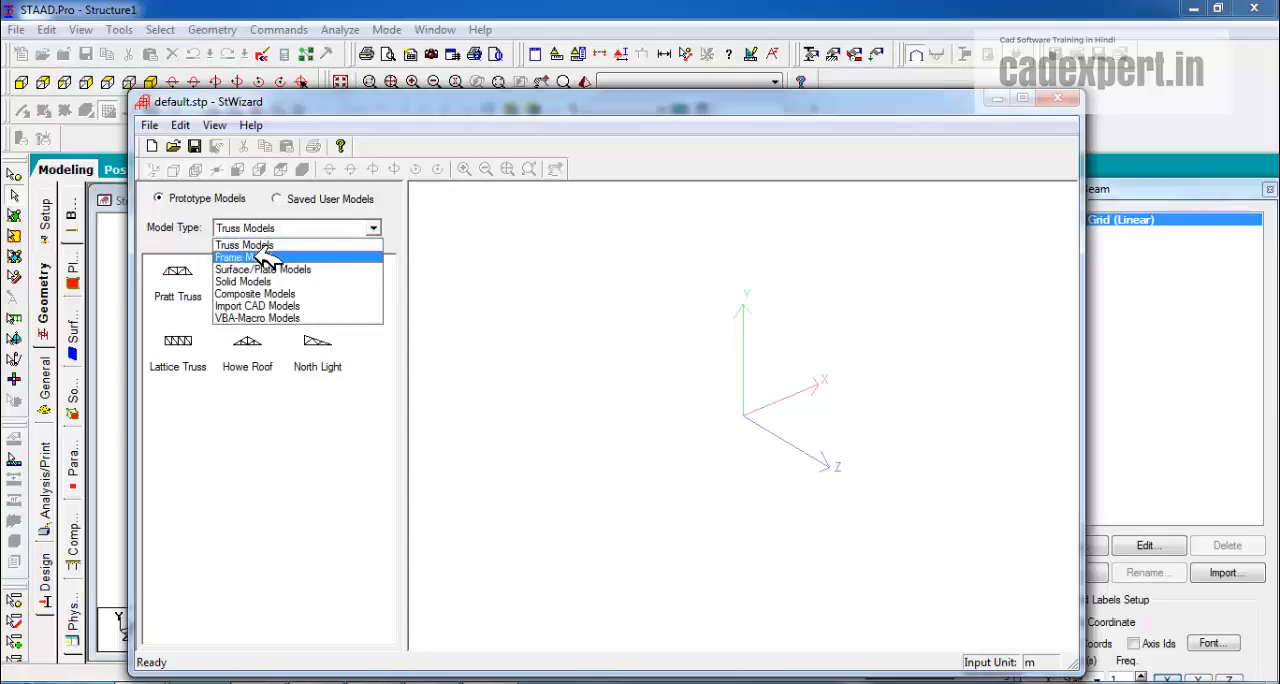
left_click(258, 255)
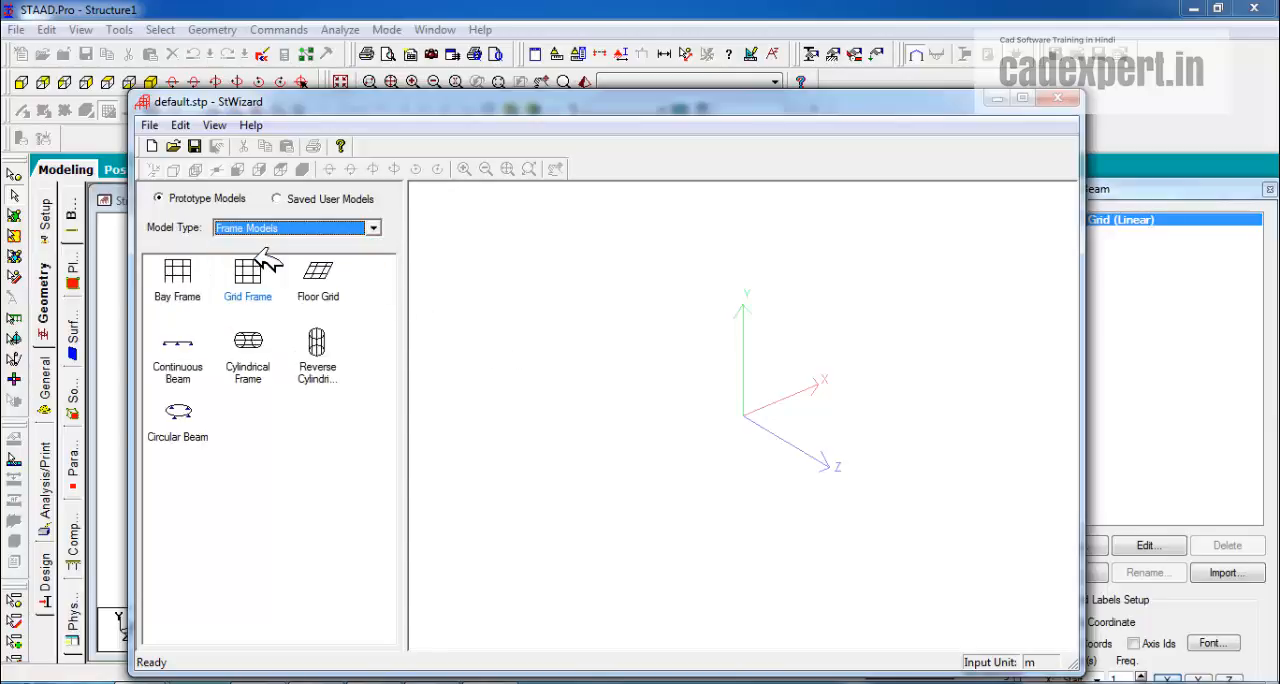
left_click(183, 270)
double_click(188, 277)
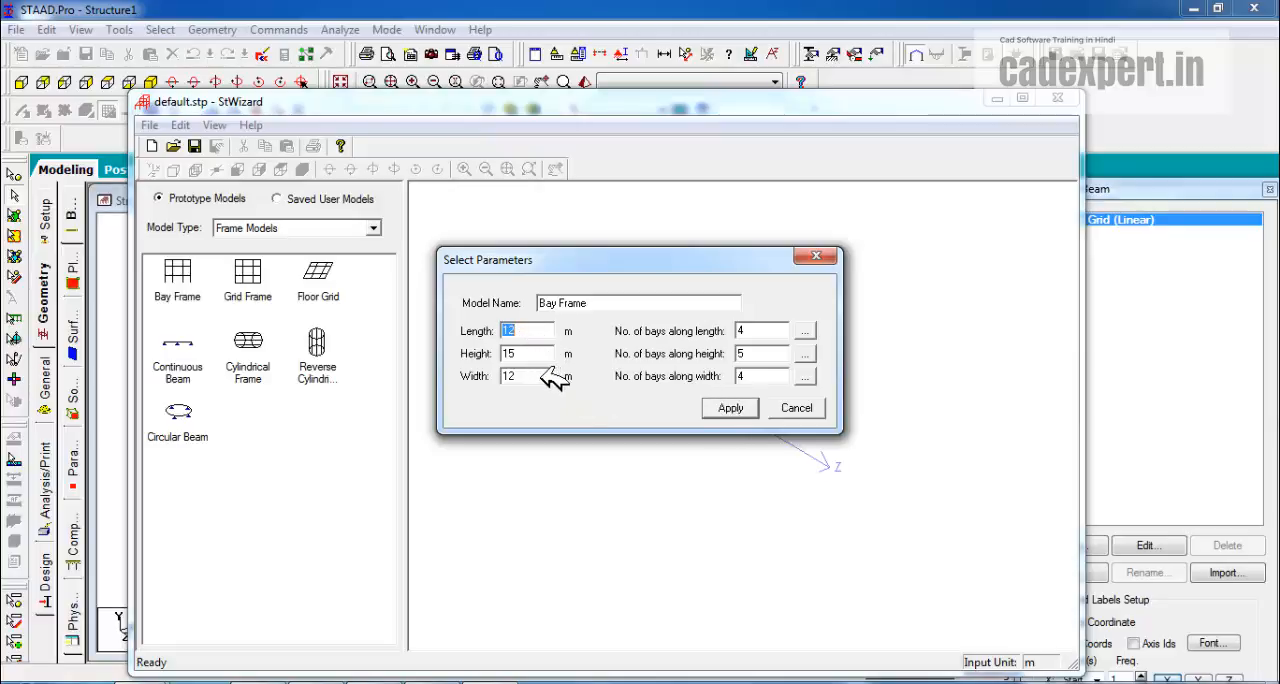
left_click(731, 408)
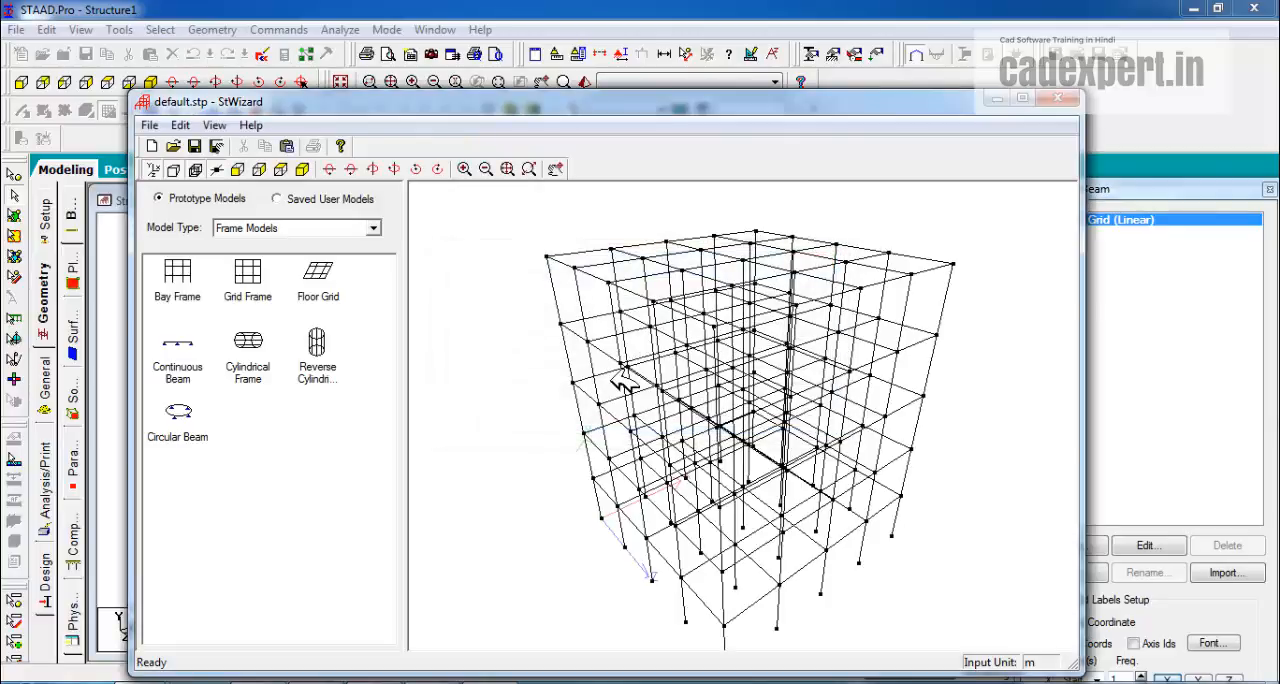
left_click_drag(623, 382, 866, 442)
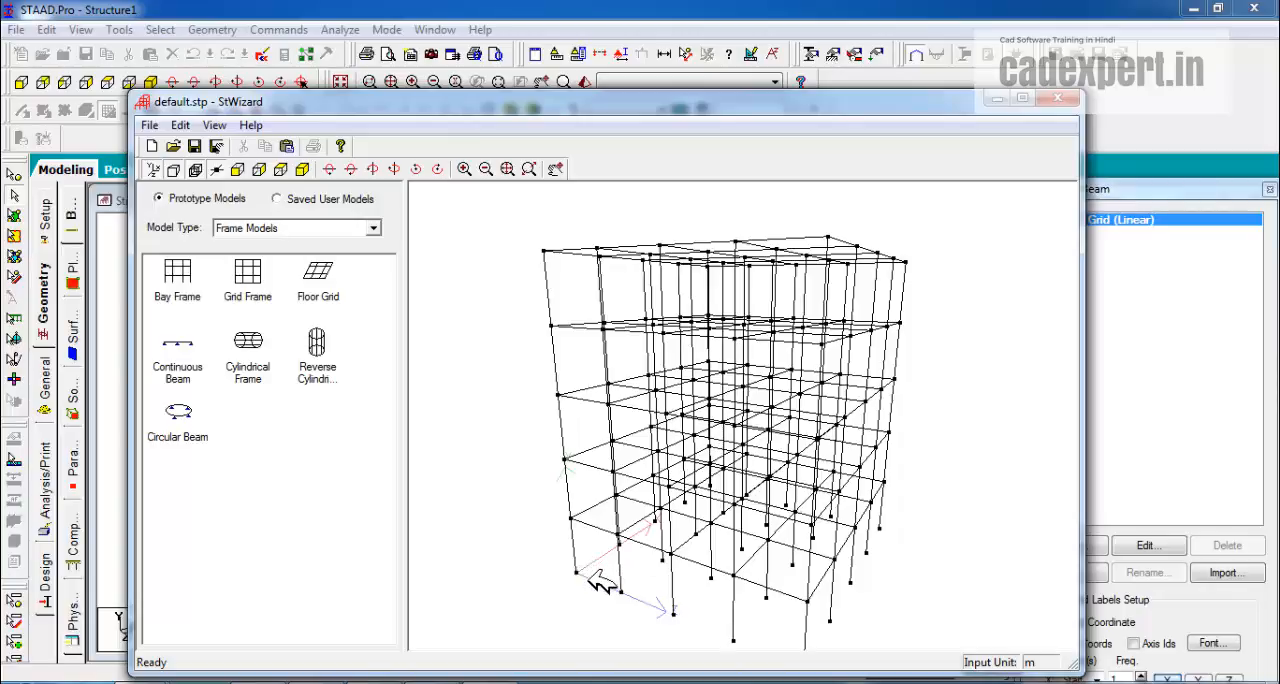
left_click_drag(846, 366, 777, 366)
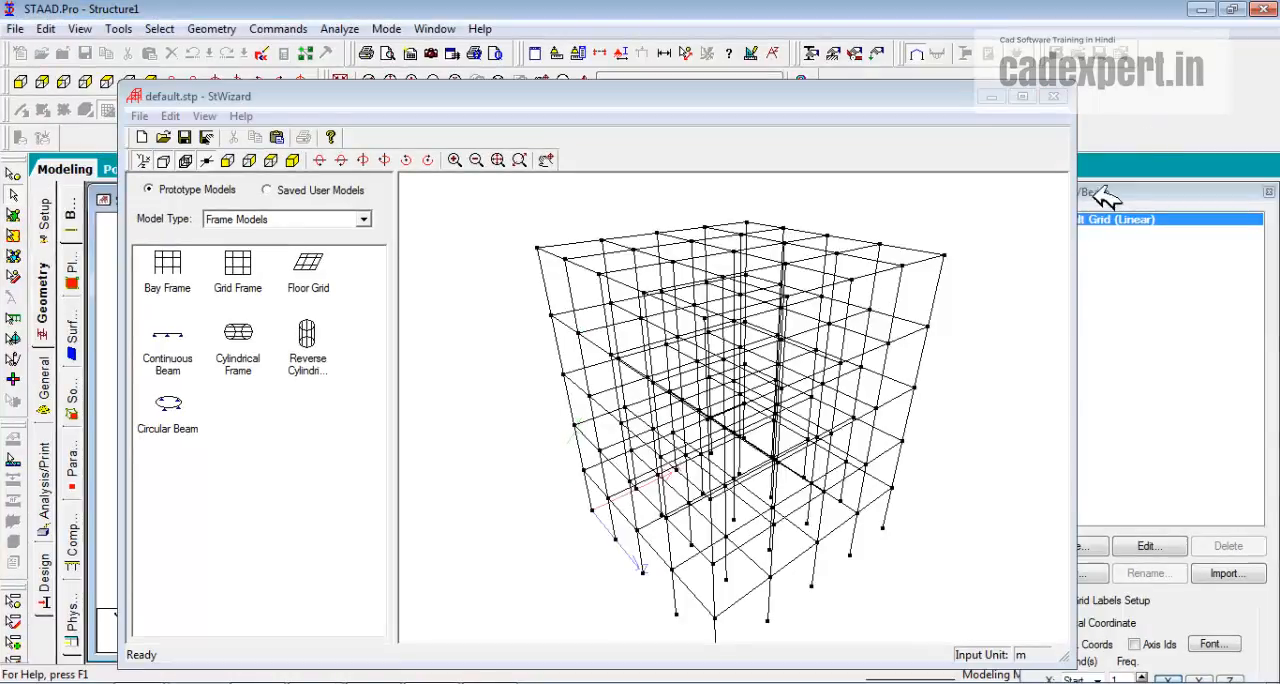
Transfer the bay frame from the wizard into the structure at X, Y and Z offsets of 0 m.
left_click(1058, 95)
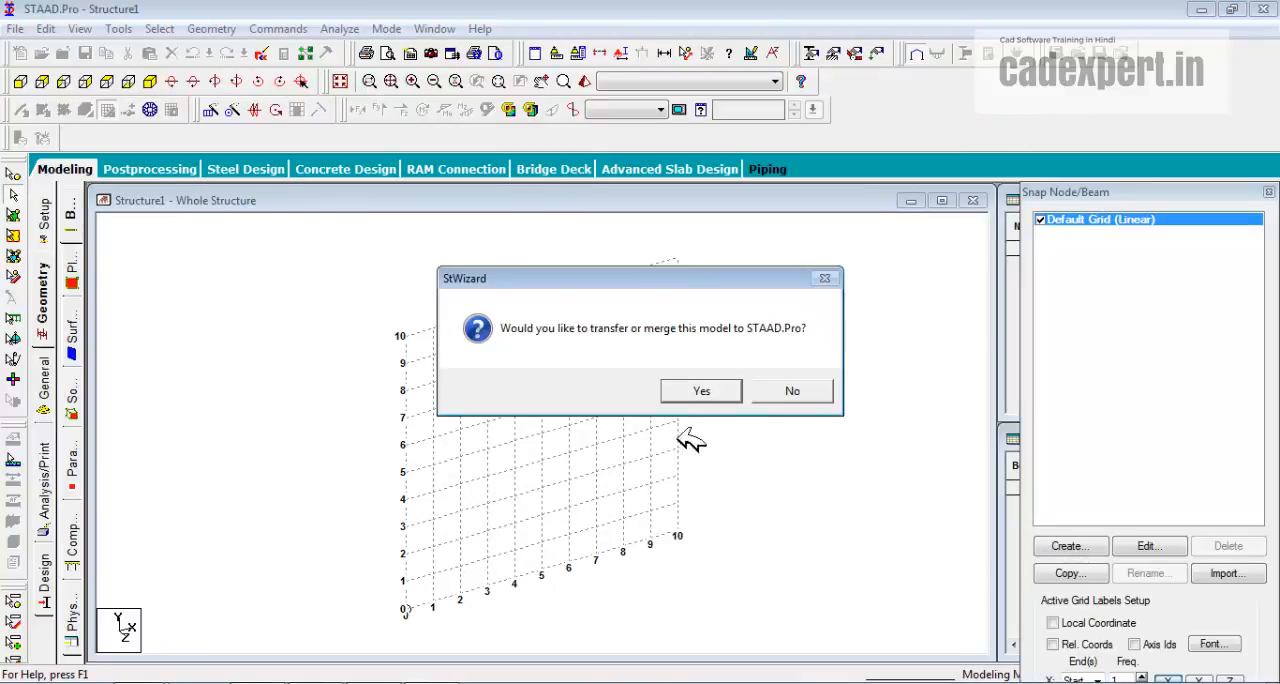
left_click(704, 391)
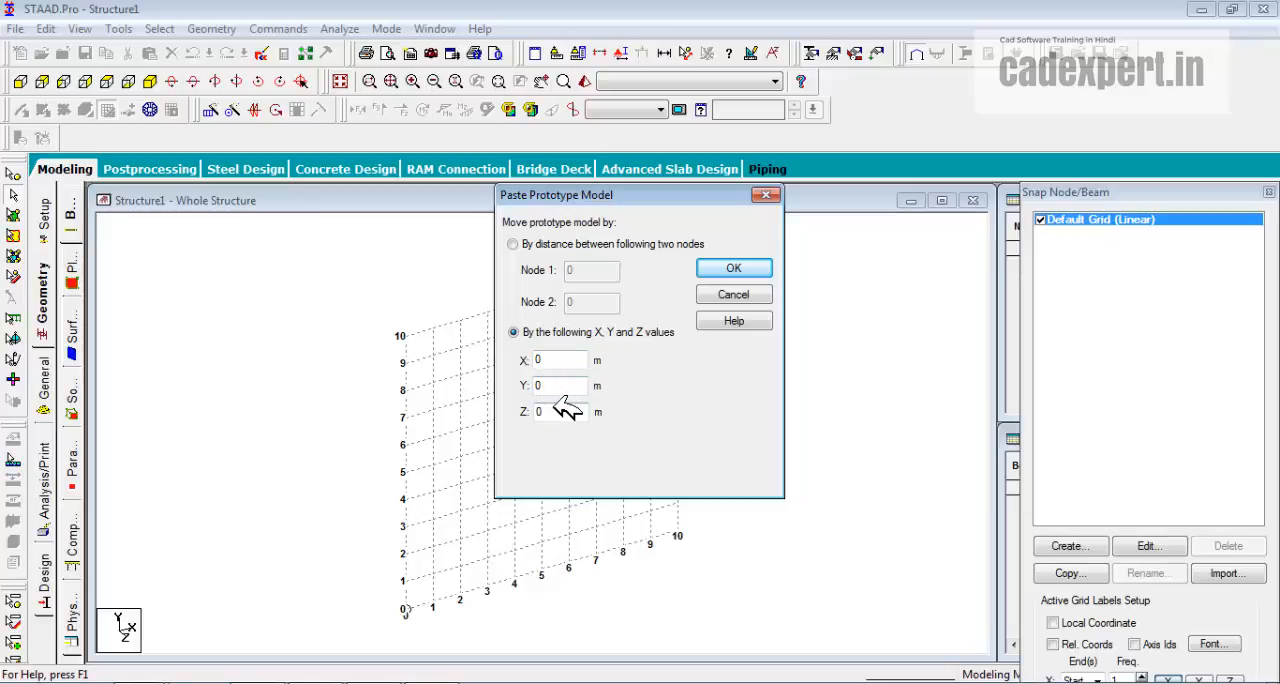
left_click(735, 267)
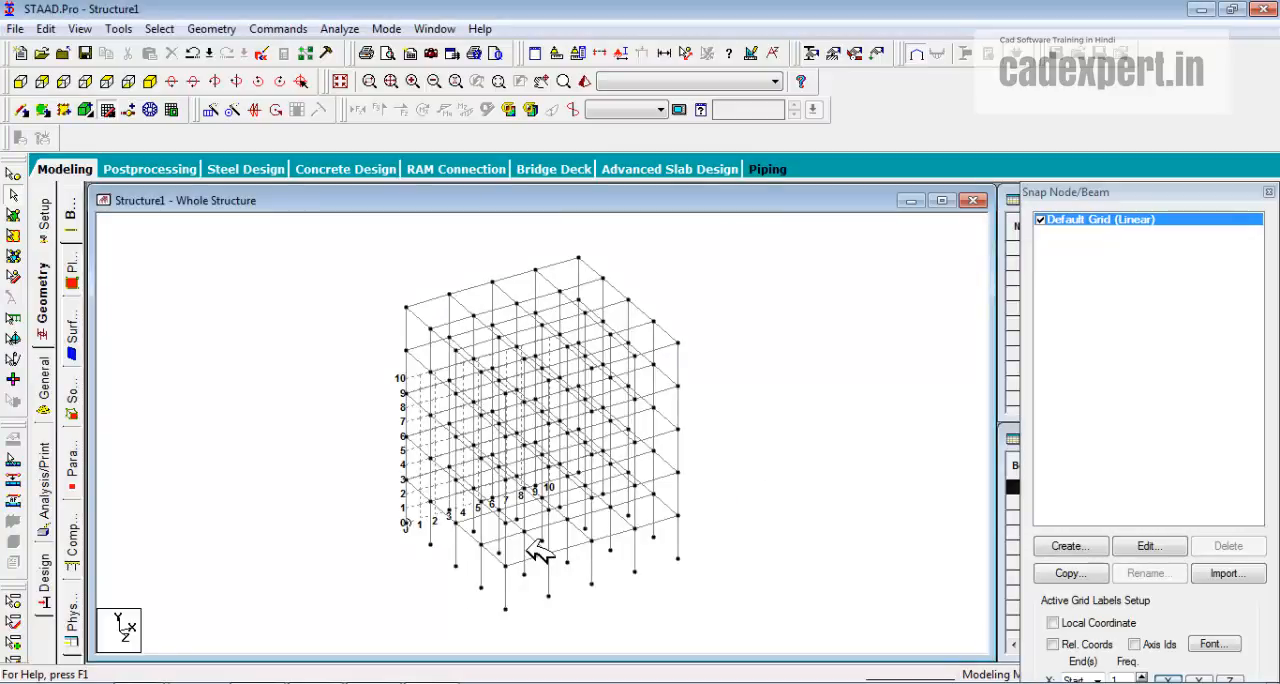
Measure the frame's full height between the base and top nodes of the corner column at the grid origin.
scroll(528, 545, "up", 1)
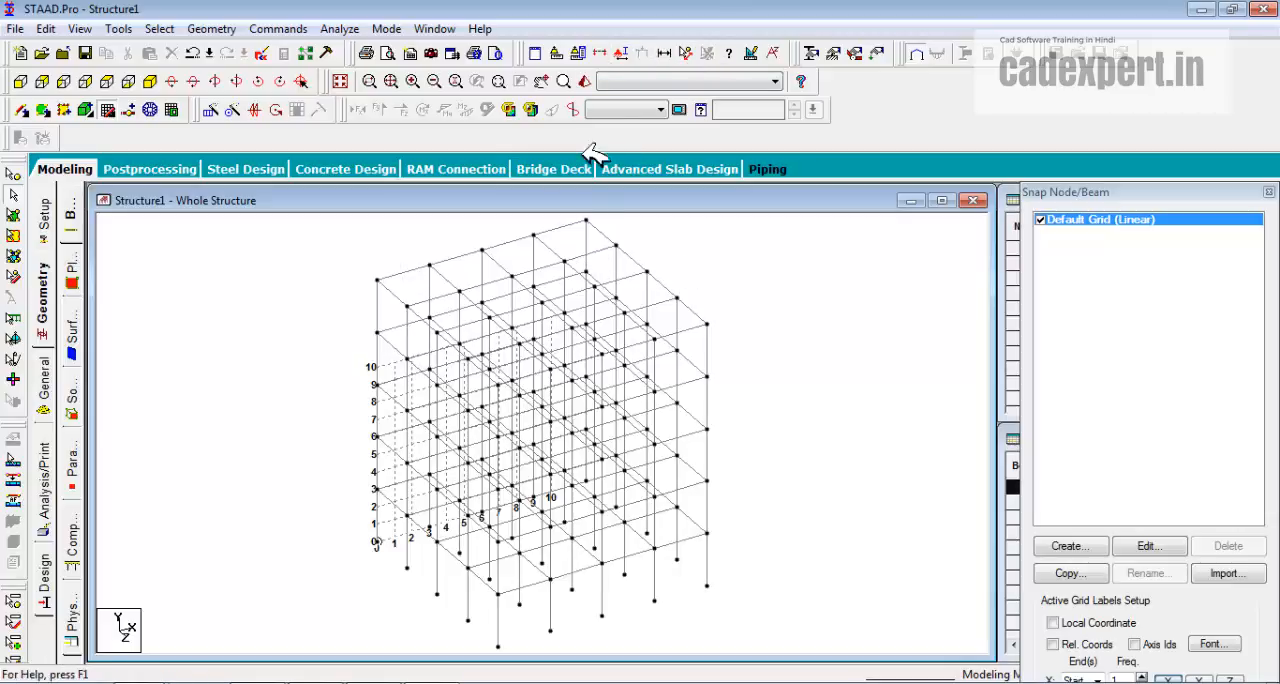
left_click(685, 53)
left_click(376, 540)
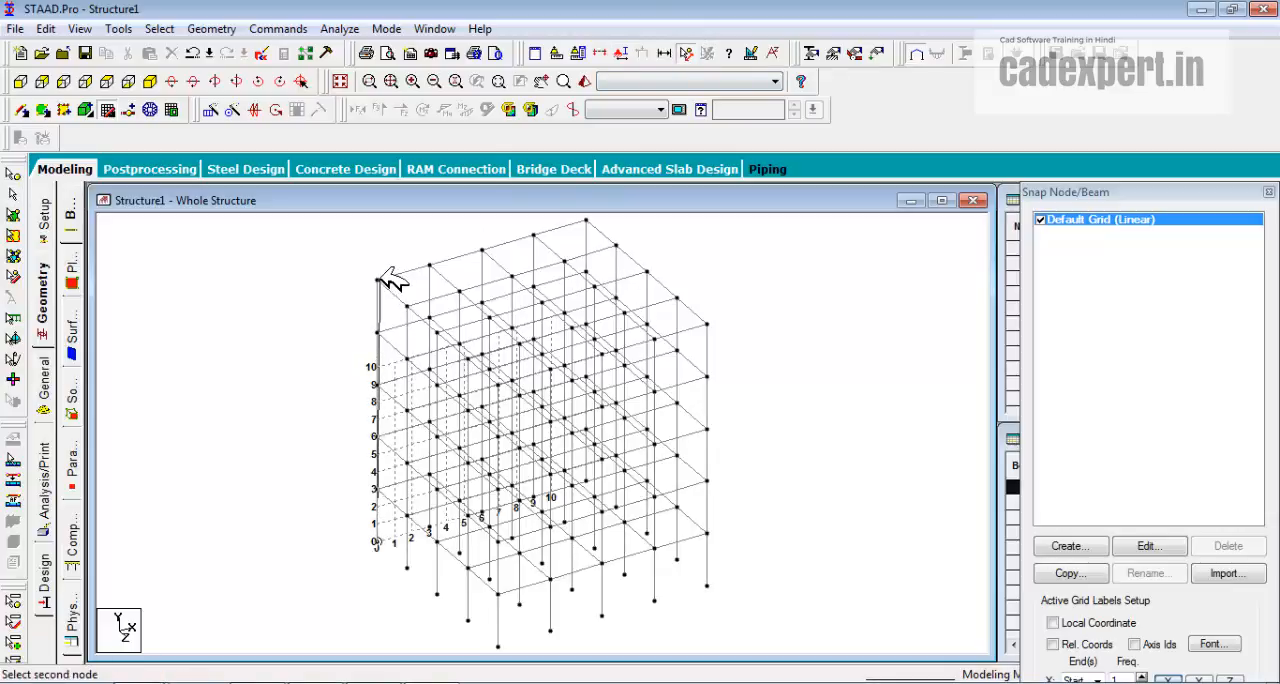
left_click(377, 280)
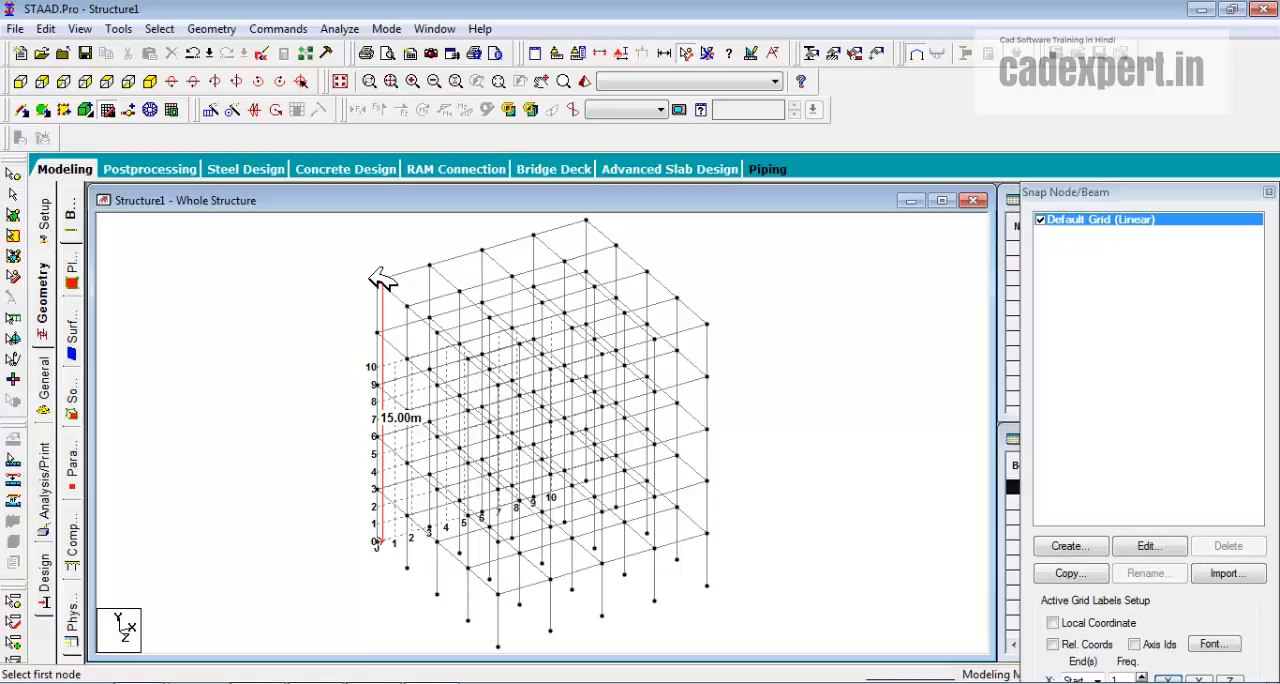
Generate a Howe Roof truss in the Structure Wizard, 12 m long, 3 m high and 12 m wide, with 4 bays along length and 1 along width.
left_click(211, 29)
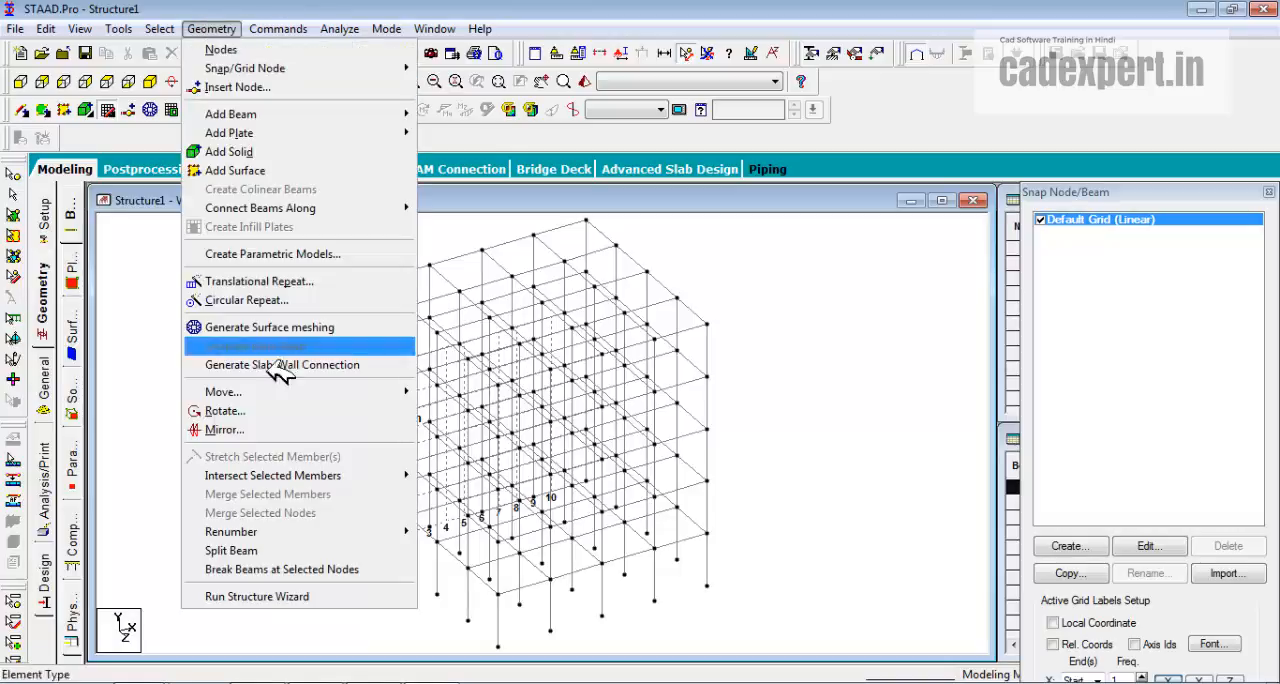
left_click(272, 597)
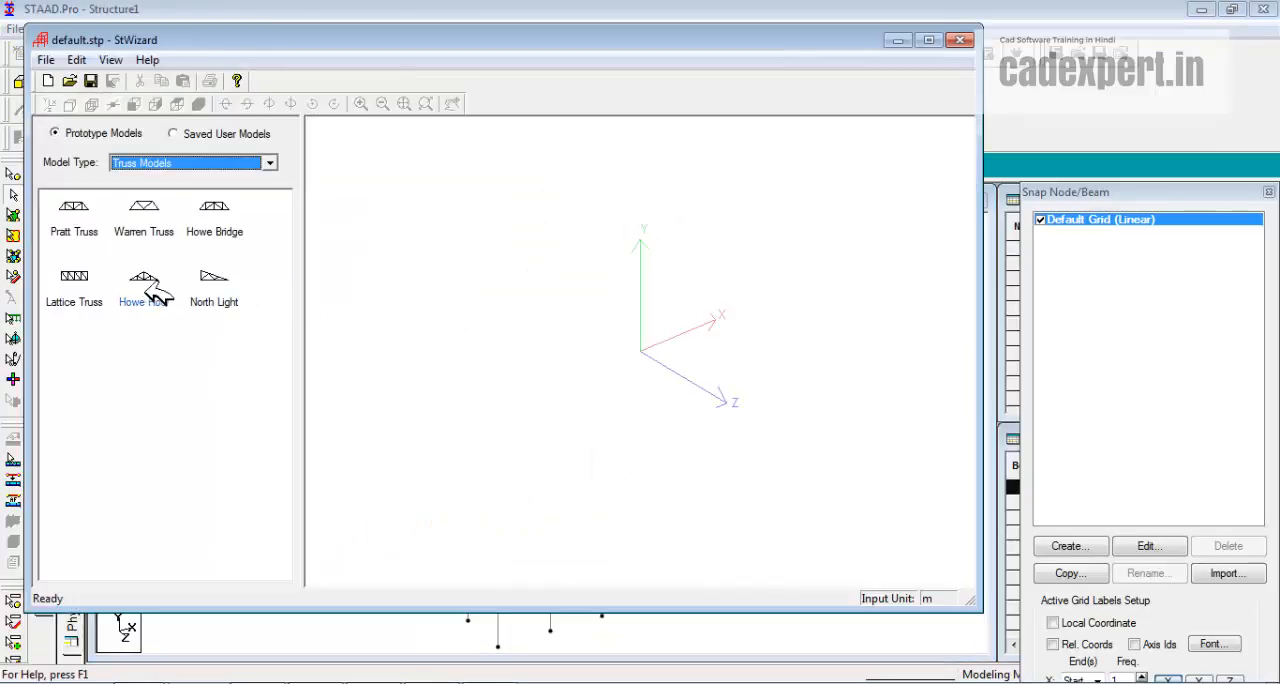
left_click(150, 281)
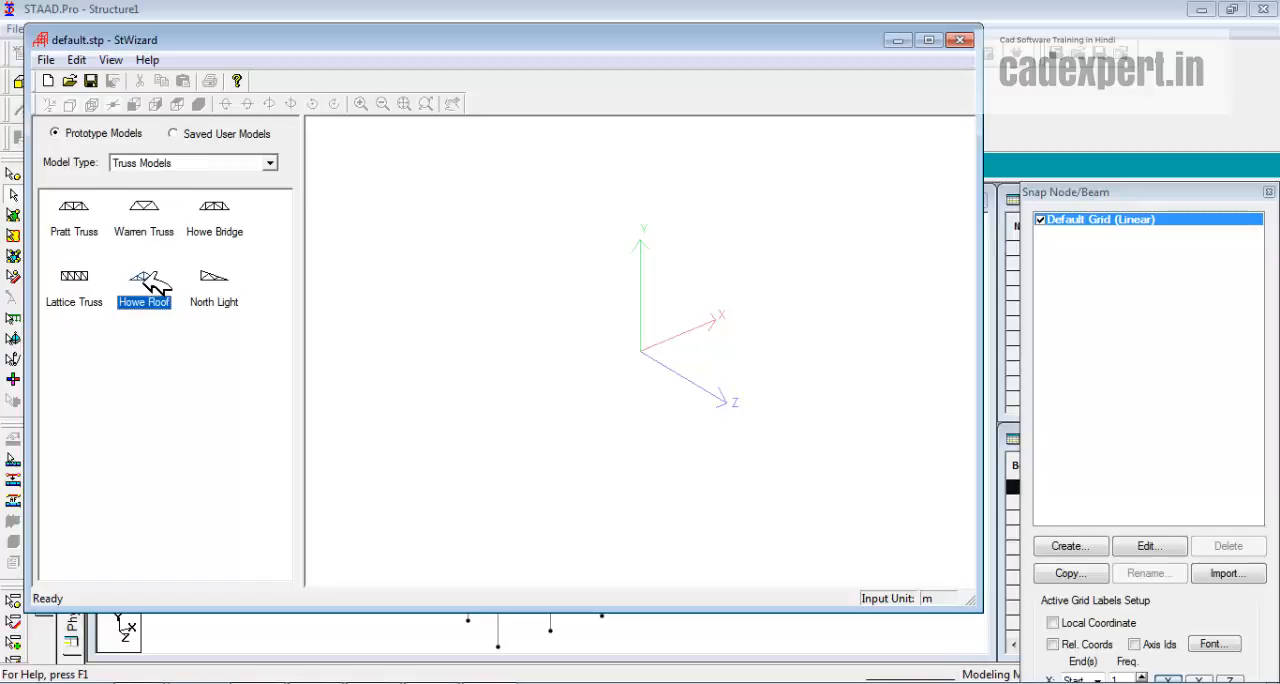
double_click(148, 282)
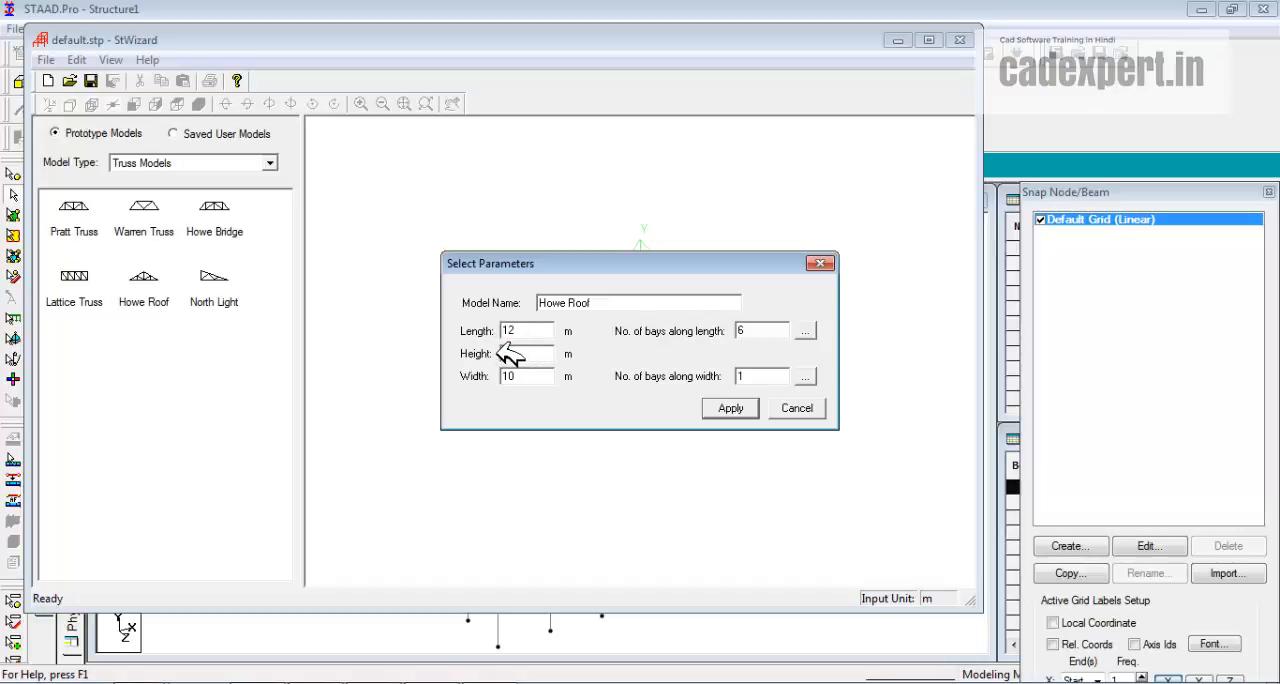
left_click_drag(517, 376, 496, 382)
left_click(734, 410)
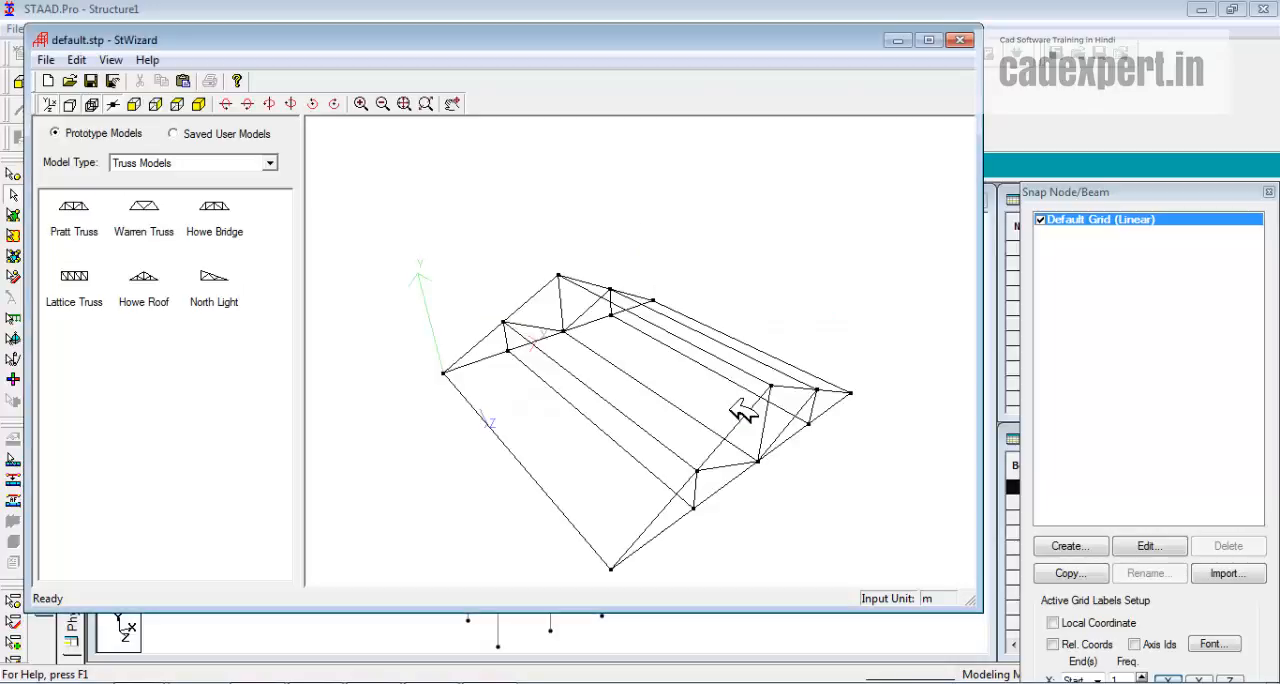
left_click_drag(657, 435, 277, 397)
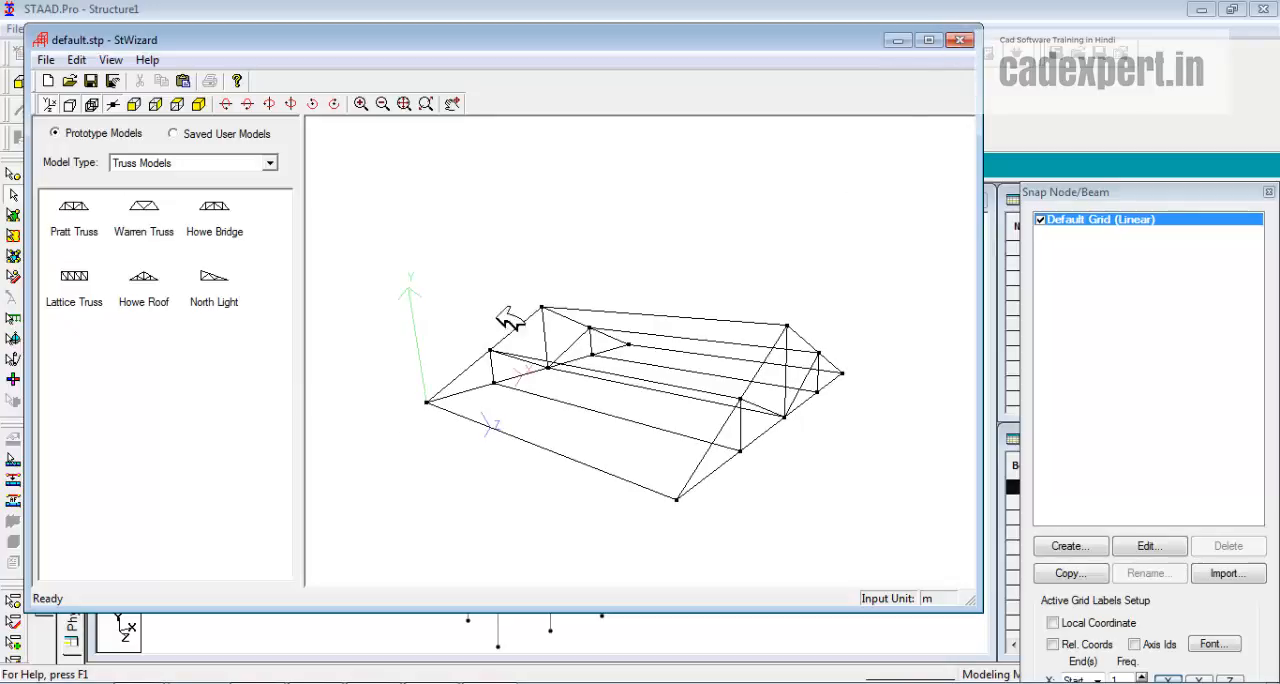
Merge the Howe roof truss into the structure at offsets X 0, Y 15 and Z 0 m, and decline the auto save.
left_click(960, 40)
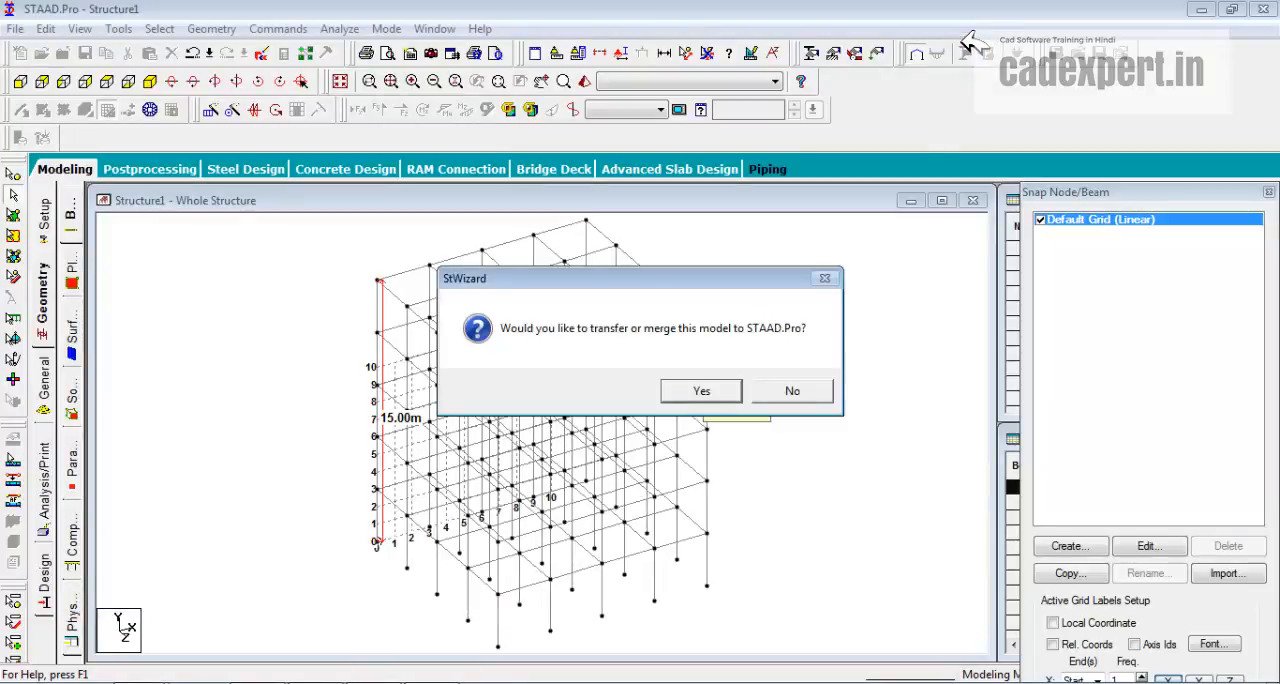
left_click(708, 390)
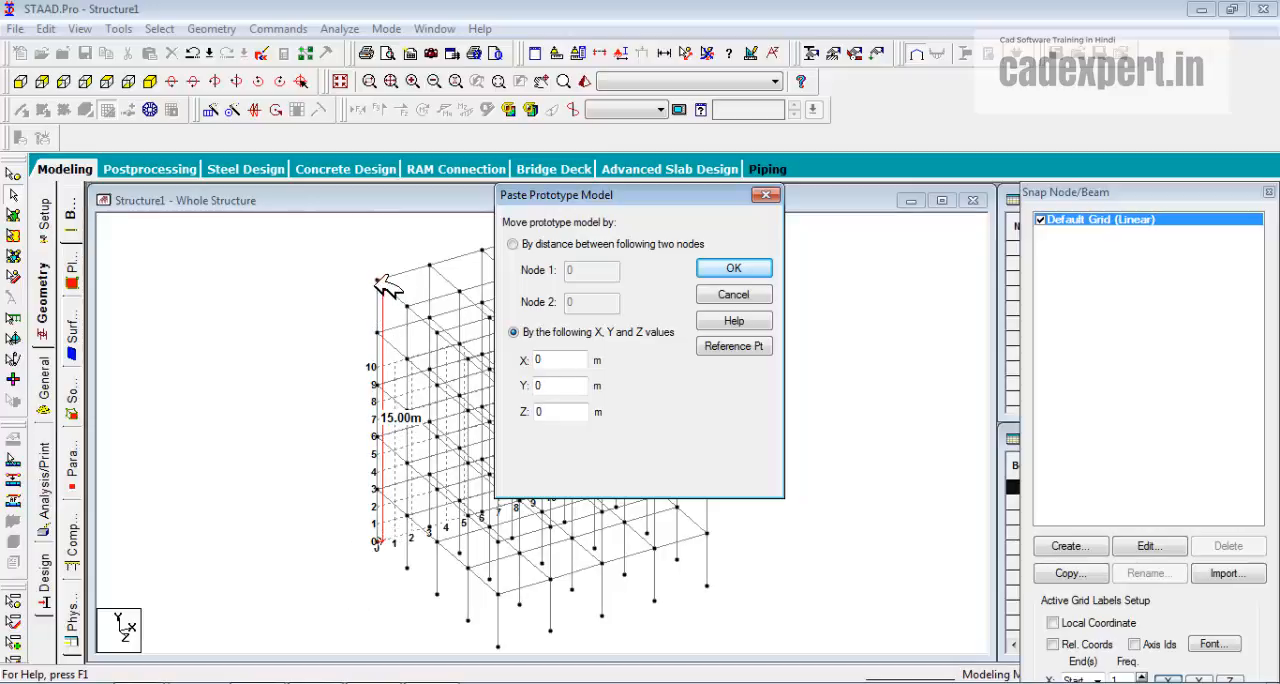
left_click_drag(556, 390, 532, 390)
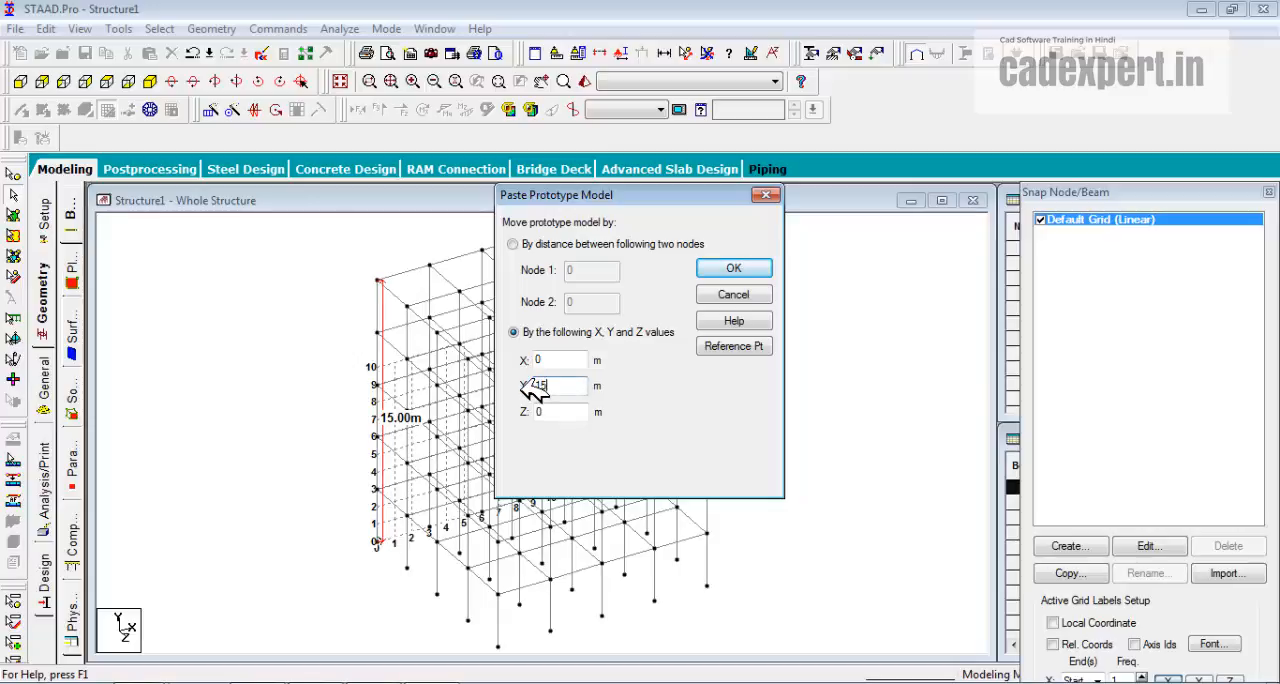
left_click(738, 269)
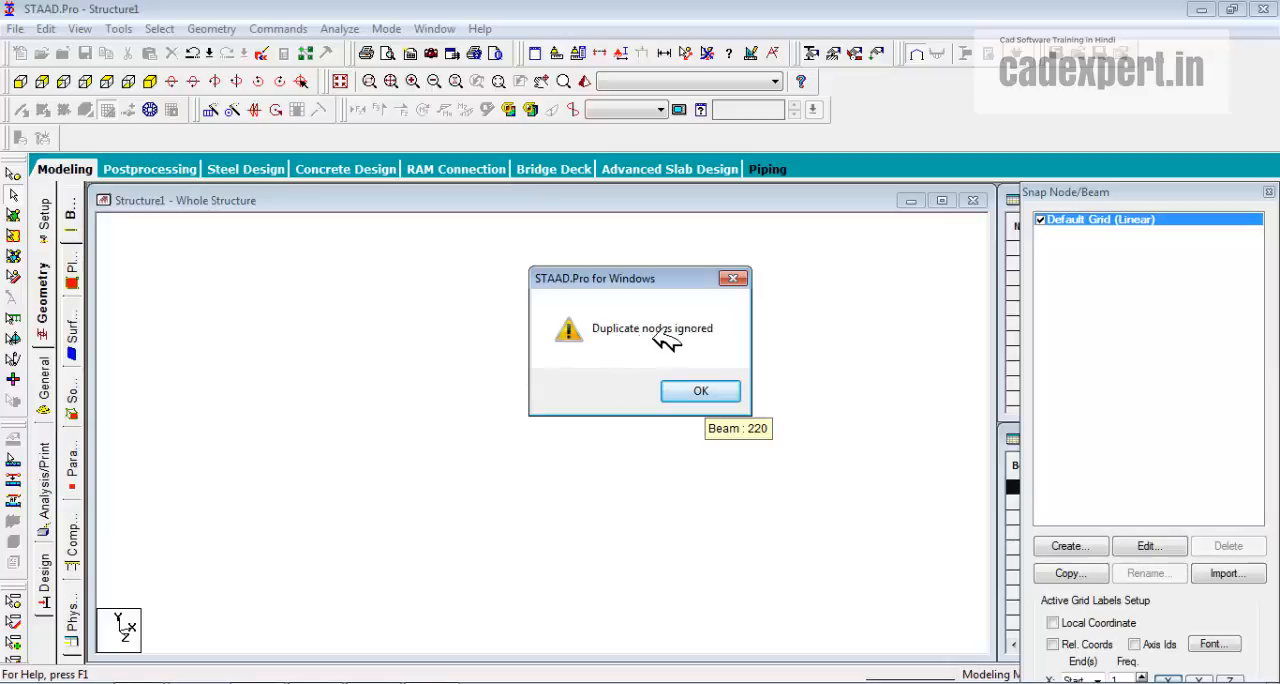
left_click(697, 392)
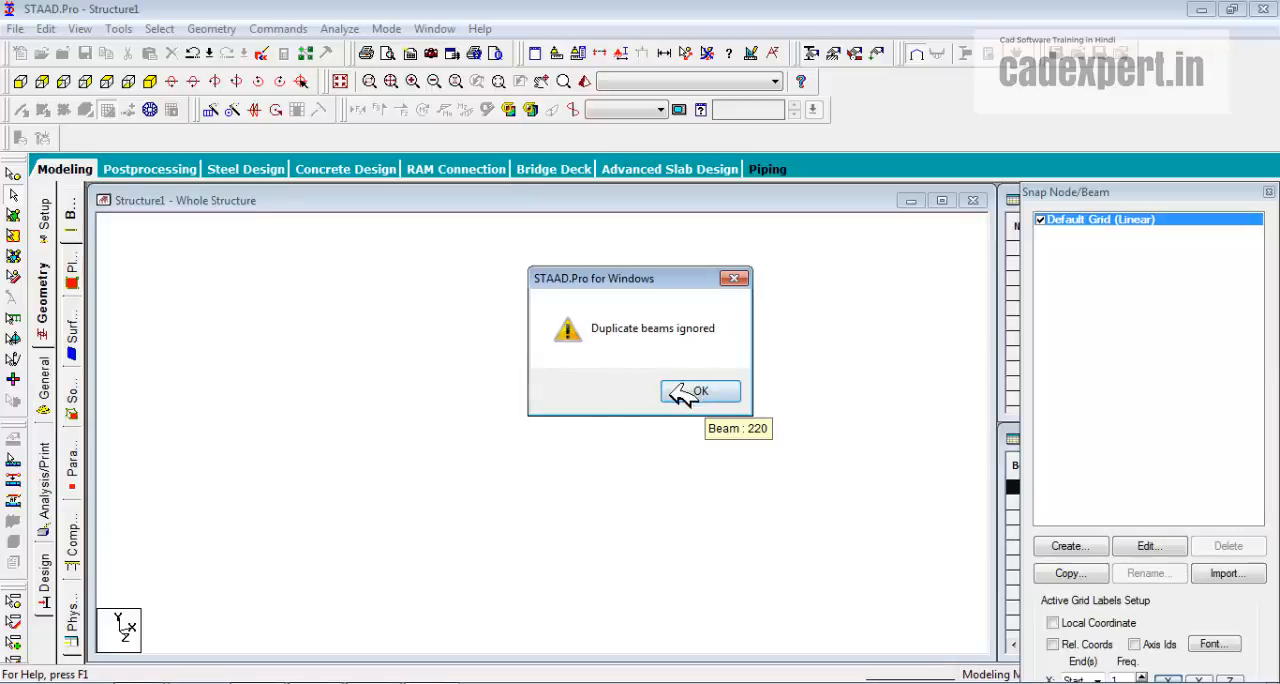
left_click(702, 392)
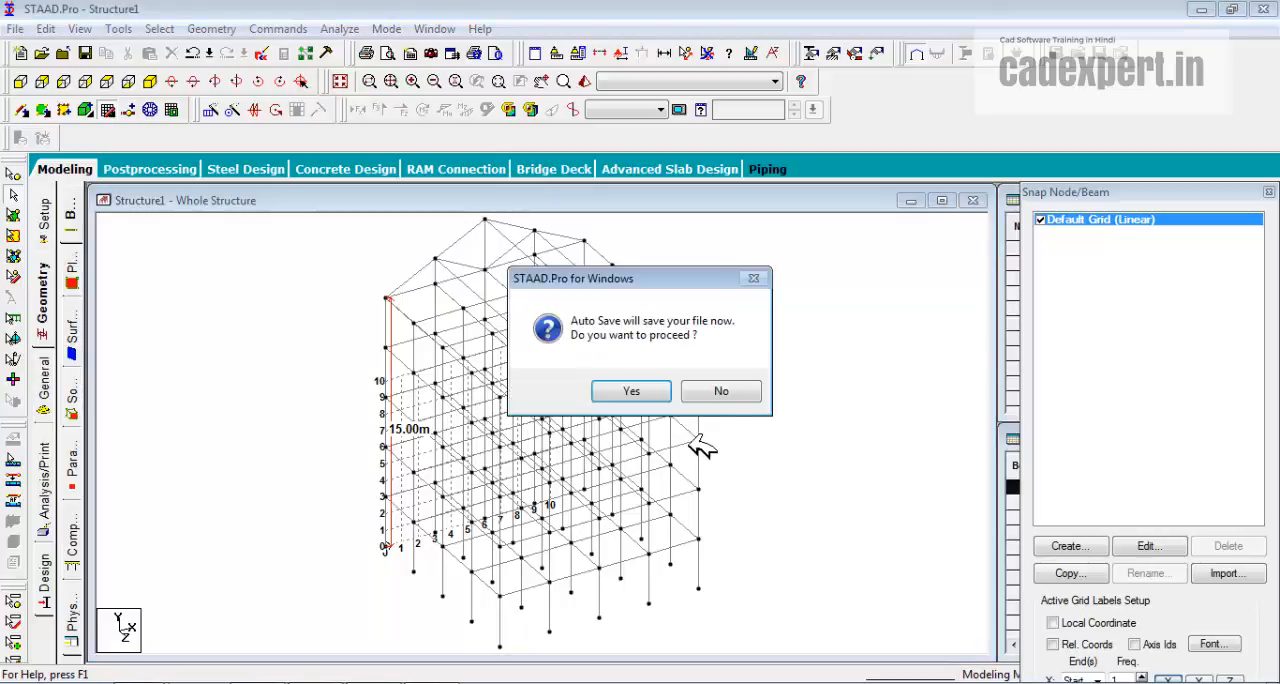
left_click(726, 392)
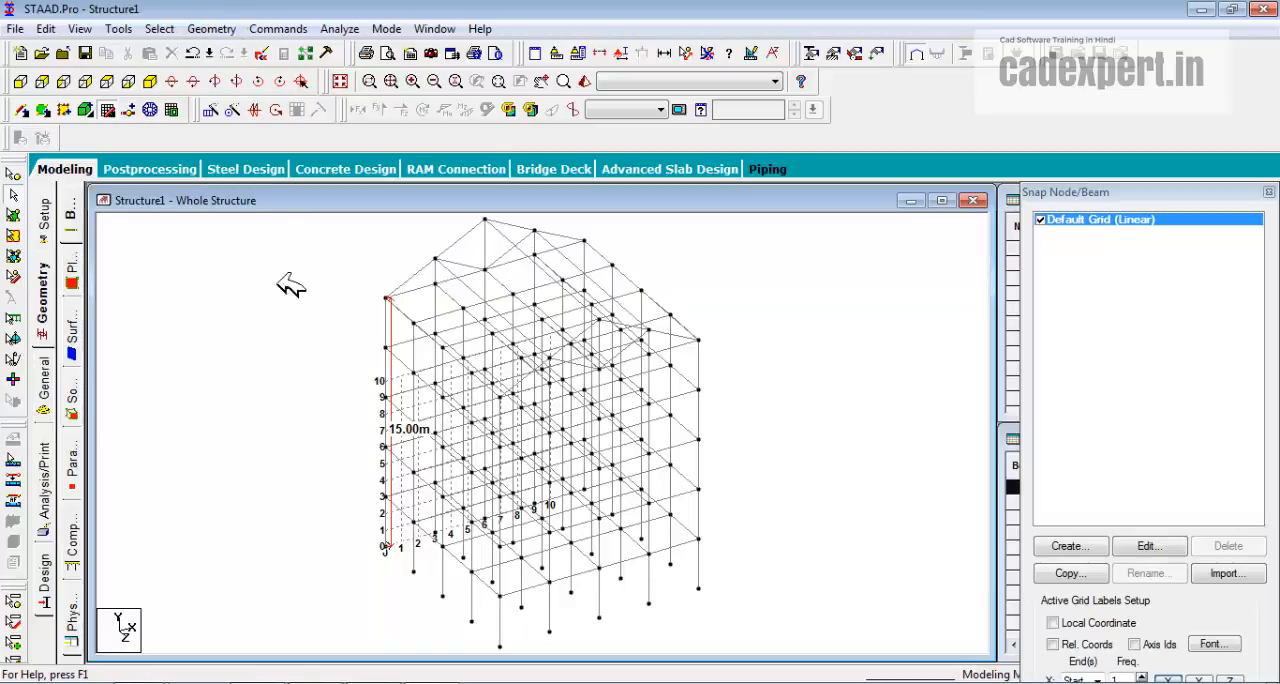
Run the Structure Wizard and bring up the STAAD Model option among the Import CAD Models prototypes.
left_click(211, 28)
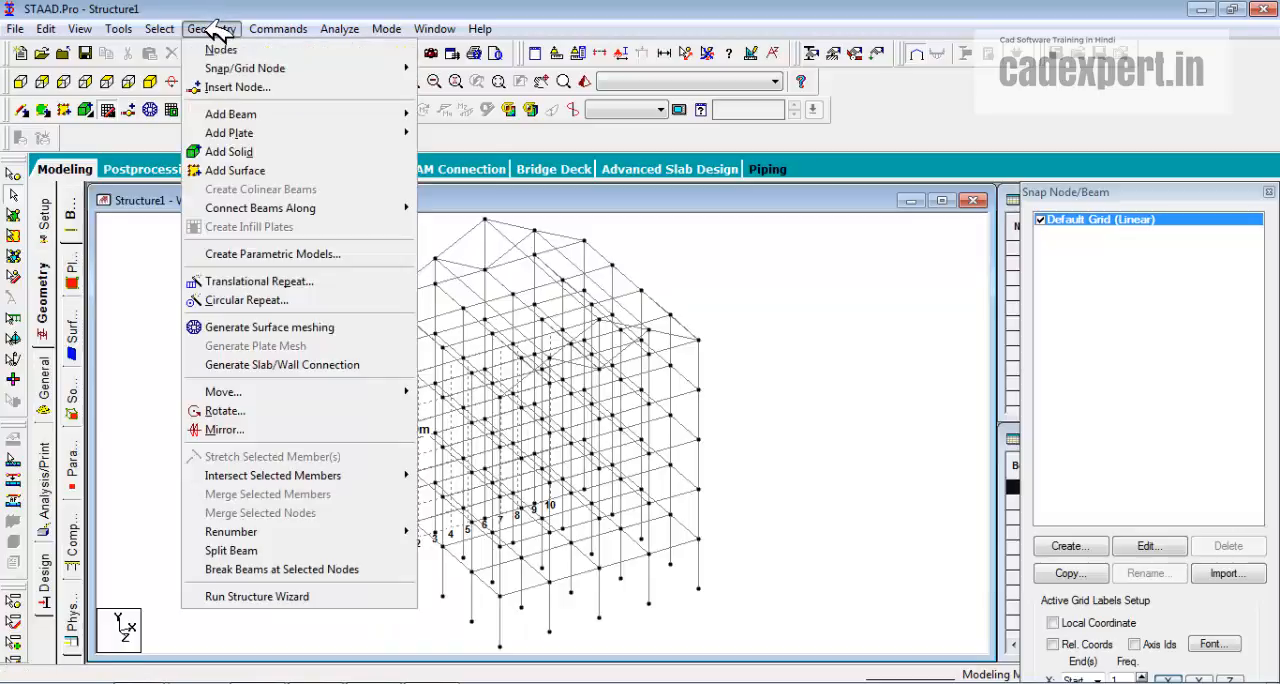
left_click(274, 596)
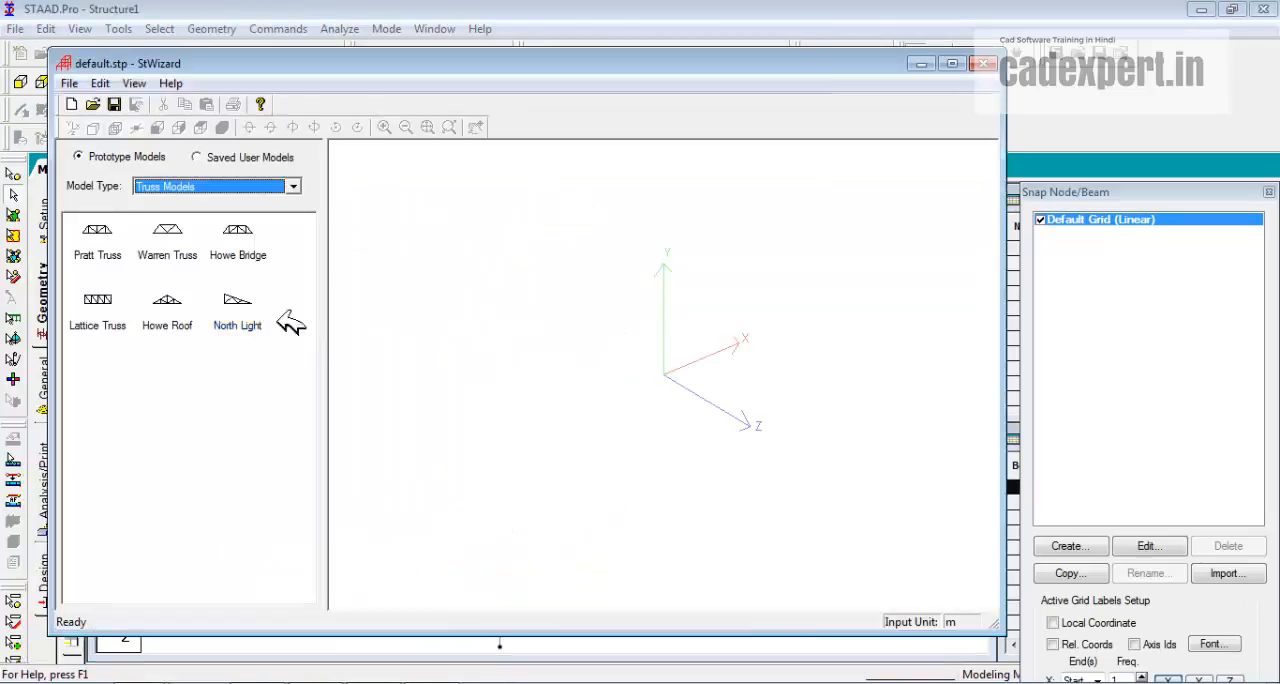
left_click(294, 186)
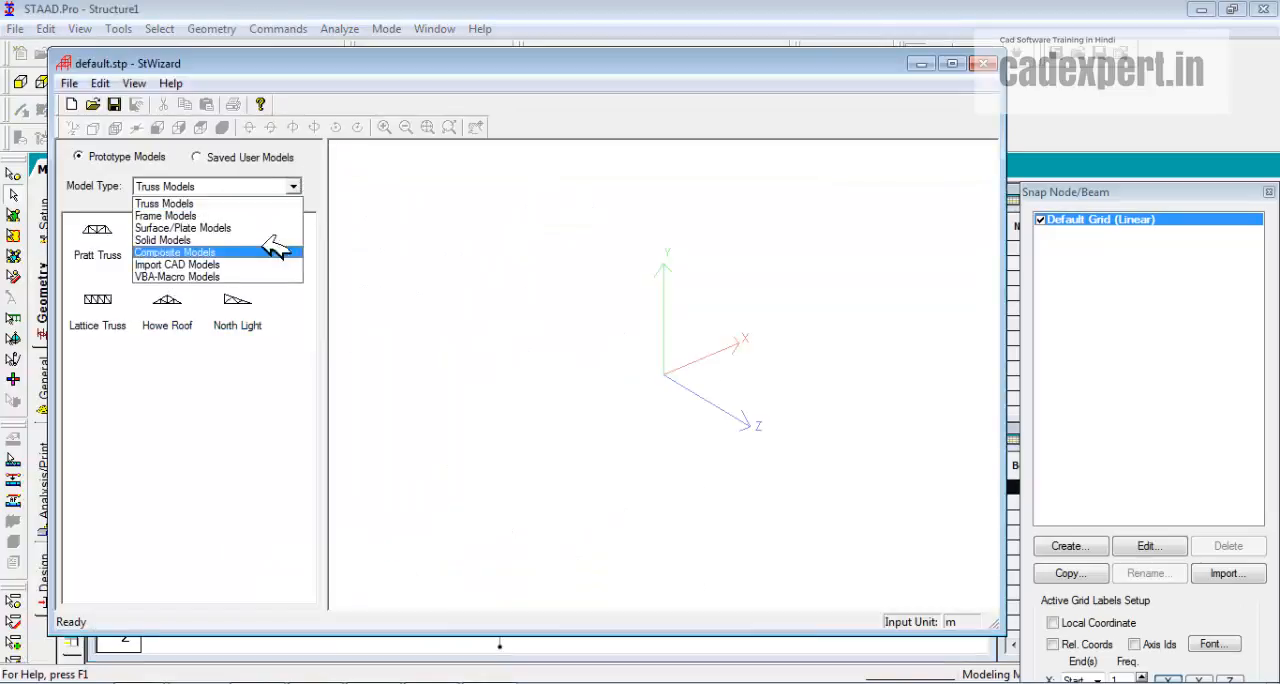
left_click(183, 265)
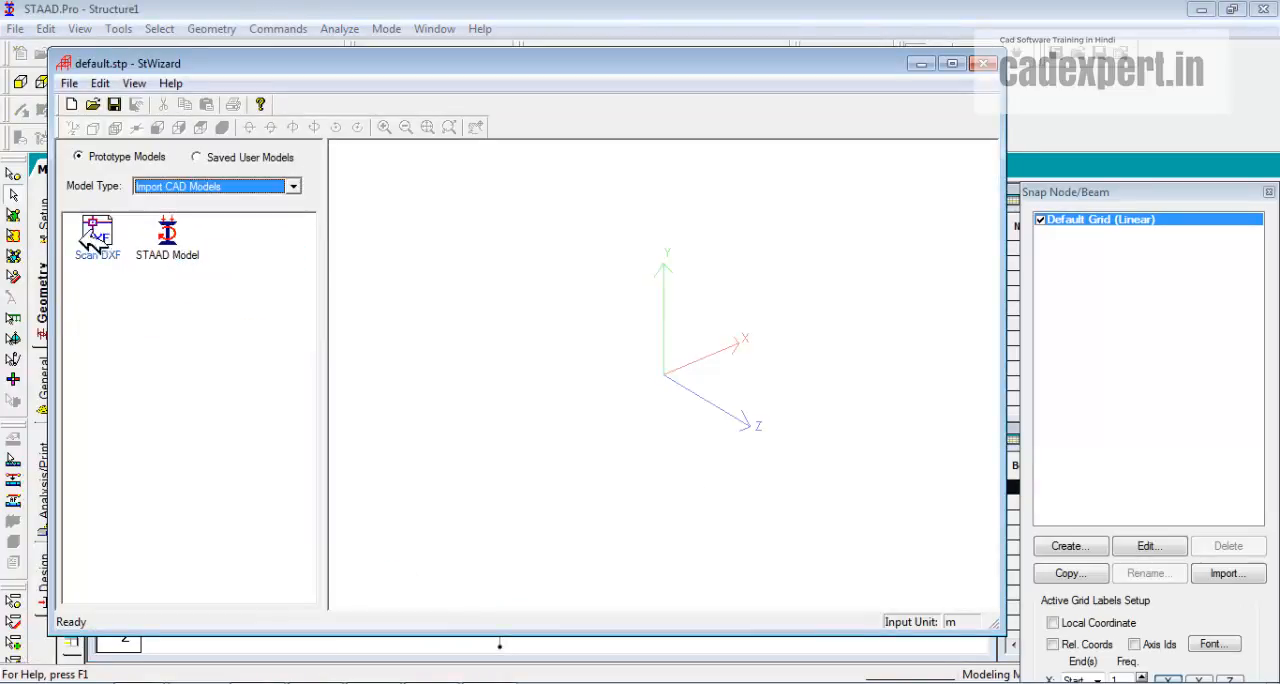
left_click(185, 249)
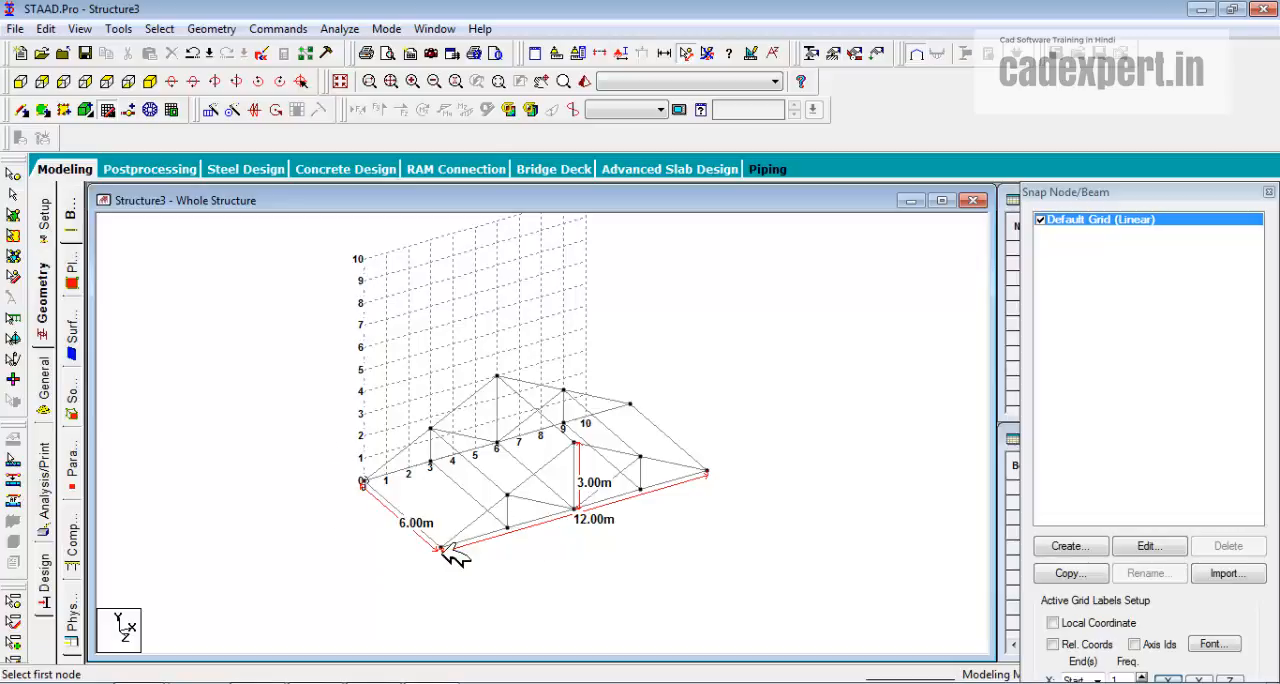
Open the existing structure file FRAME from the STAAD folder.
left_click(52, 55)
left_click(541, 231)
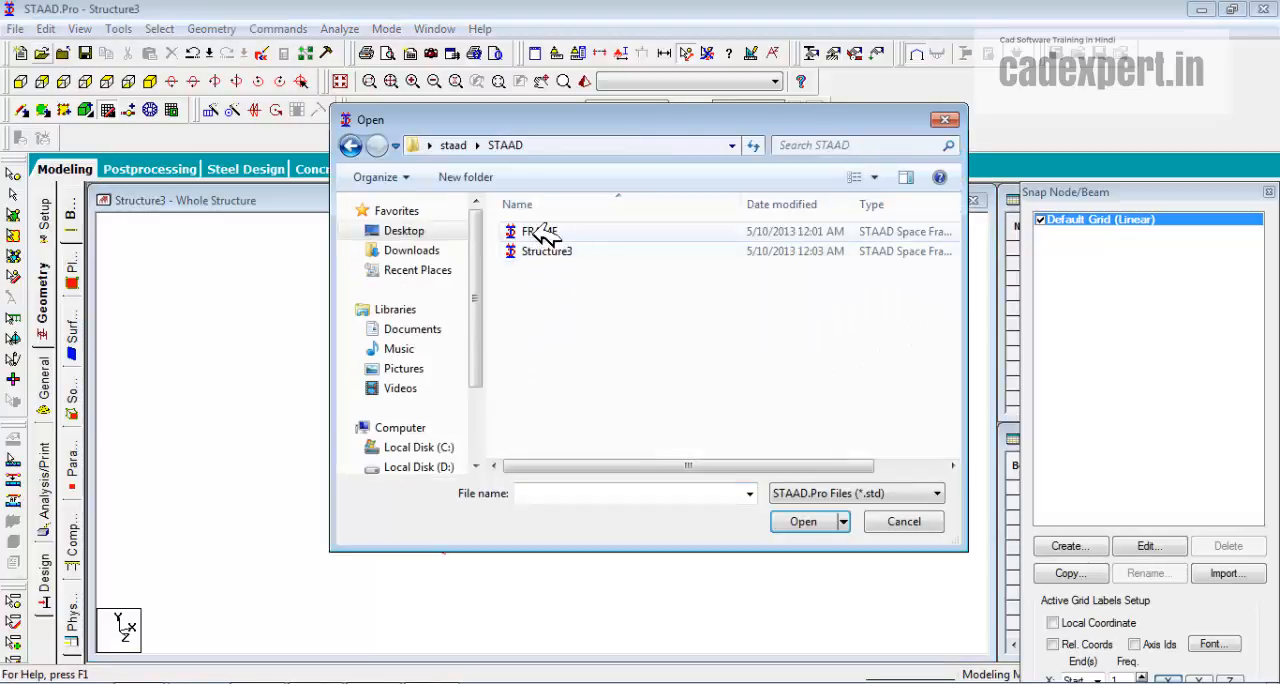
left_click(805, 523)
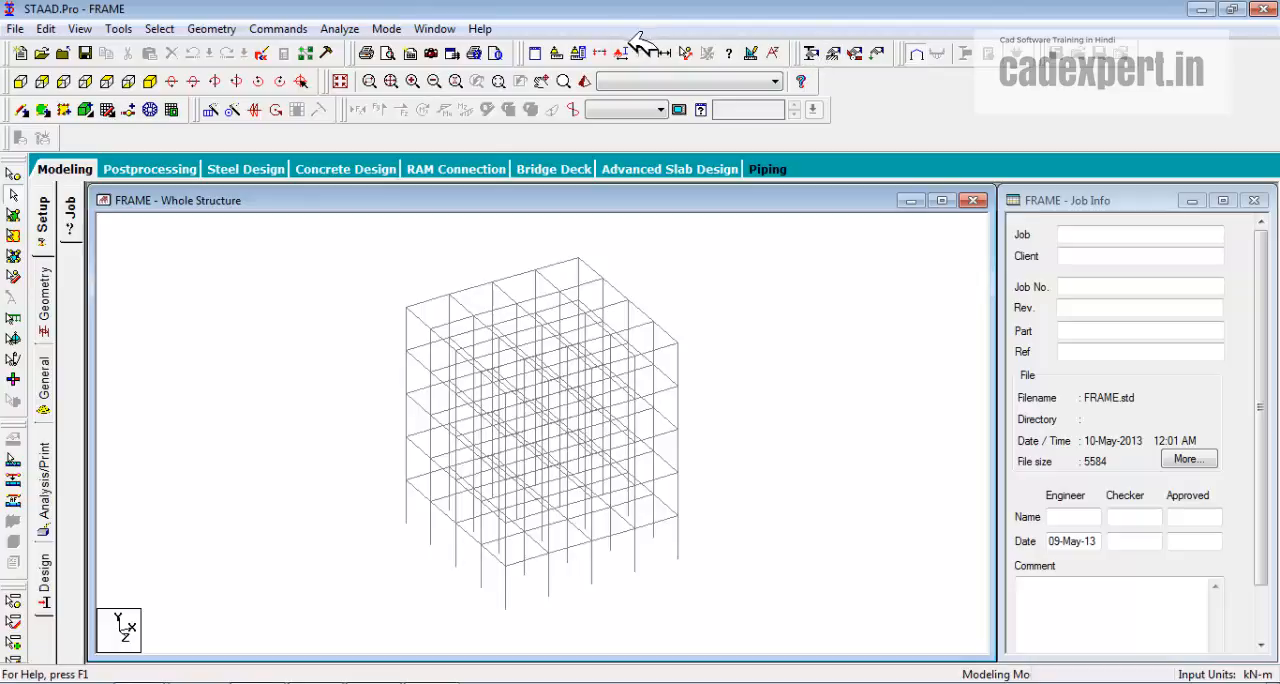
Measure the frame's corner height, its full top-edge width, its base length and the span between inner nodes on the top edge.
left_click(688, 52)
left_click(408, 522)
left_click(408, 307)
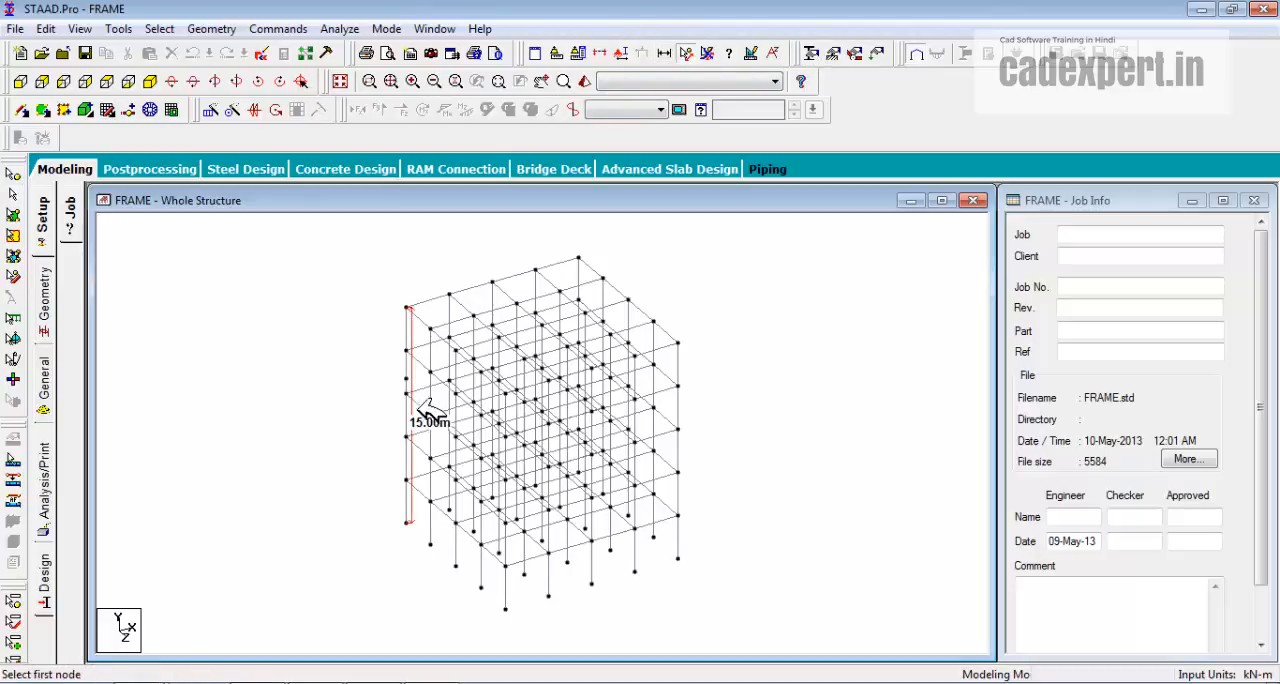
left_click(408, 307)
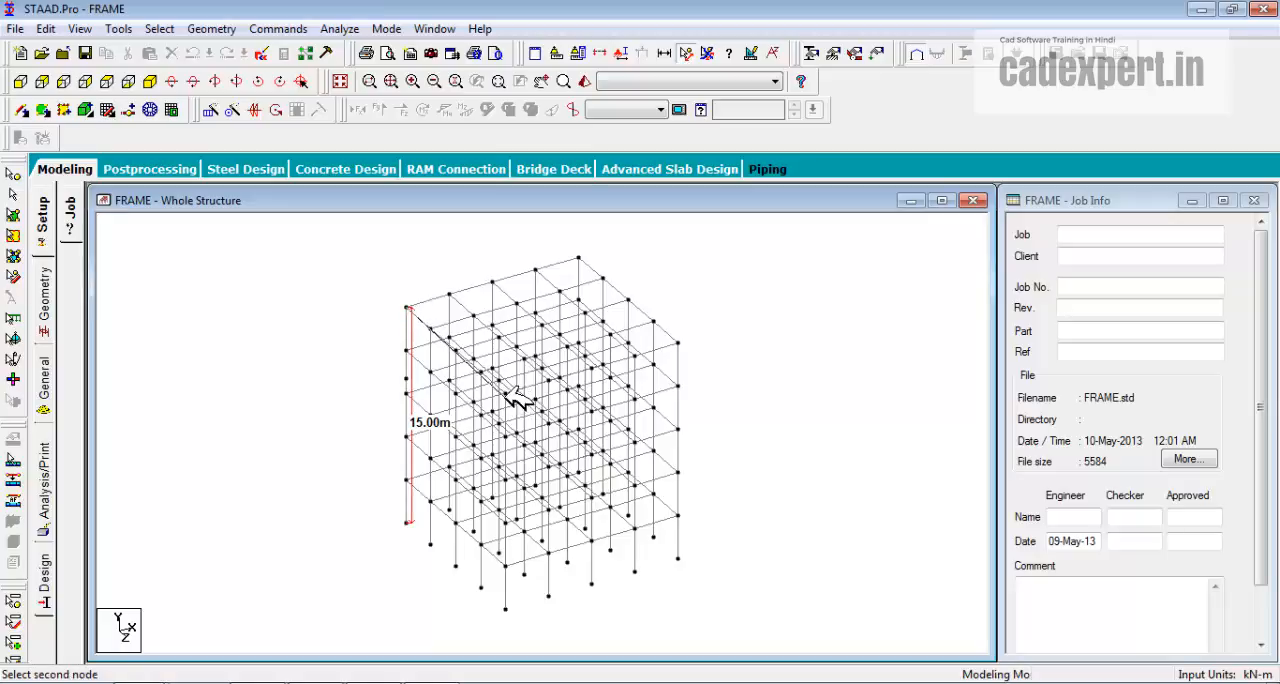
left_click(506, 394)
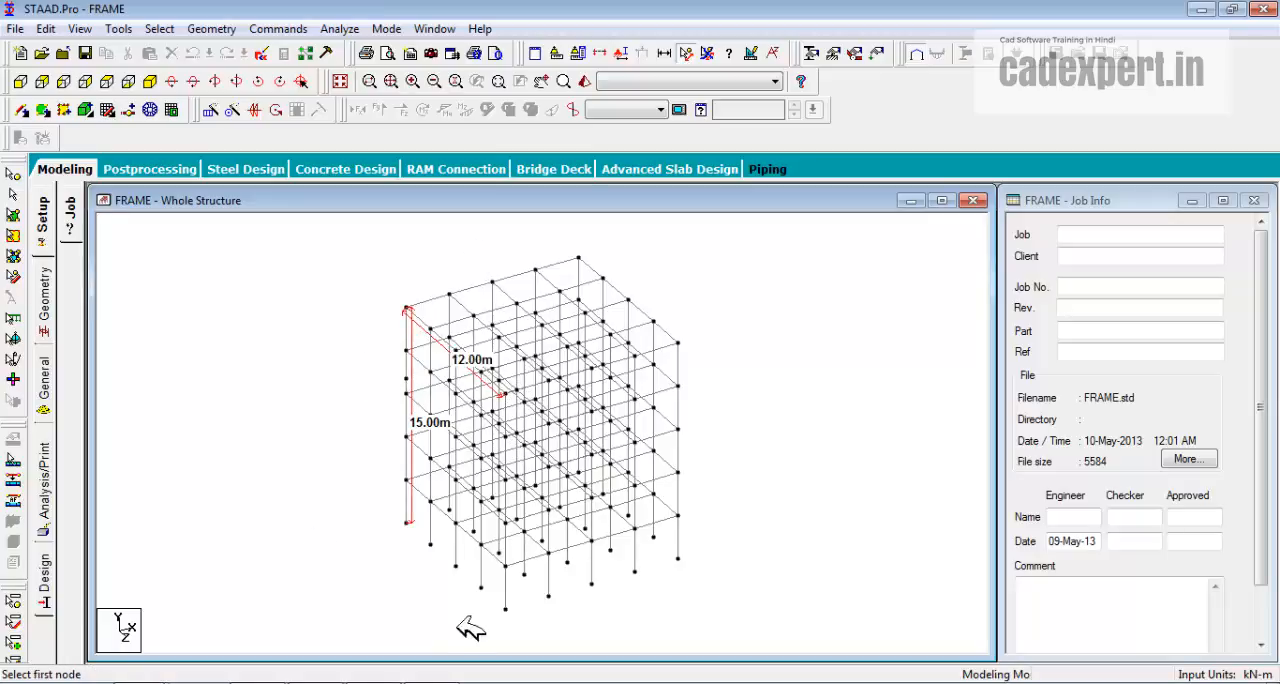
left_click(506, 609)
left_click(678, 560)
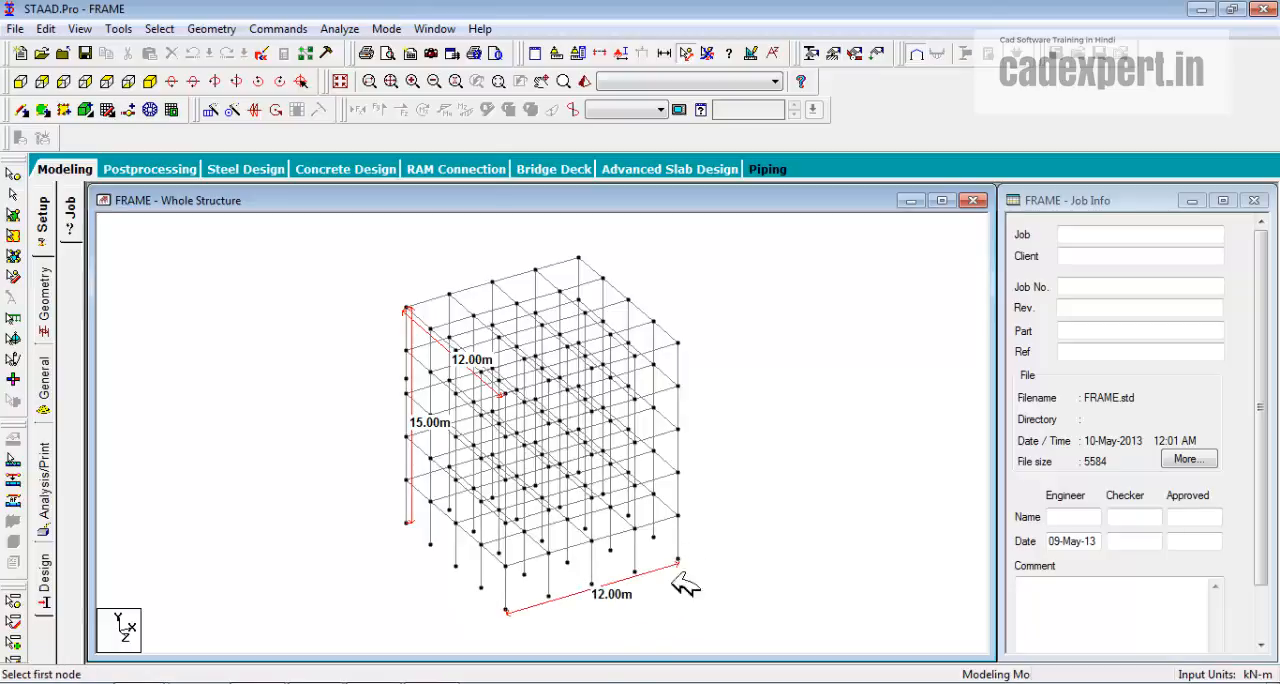
left_click(431, 329)
left_click(453, 350)
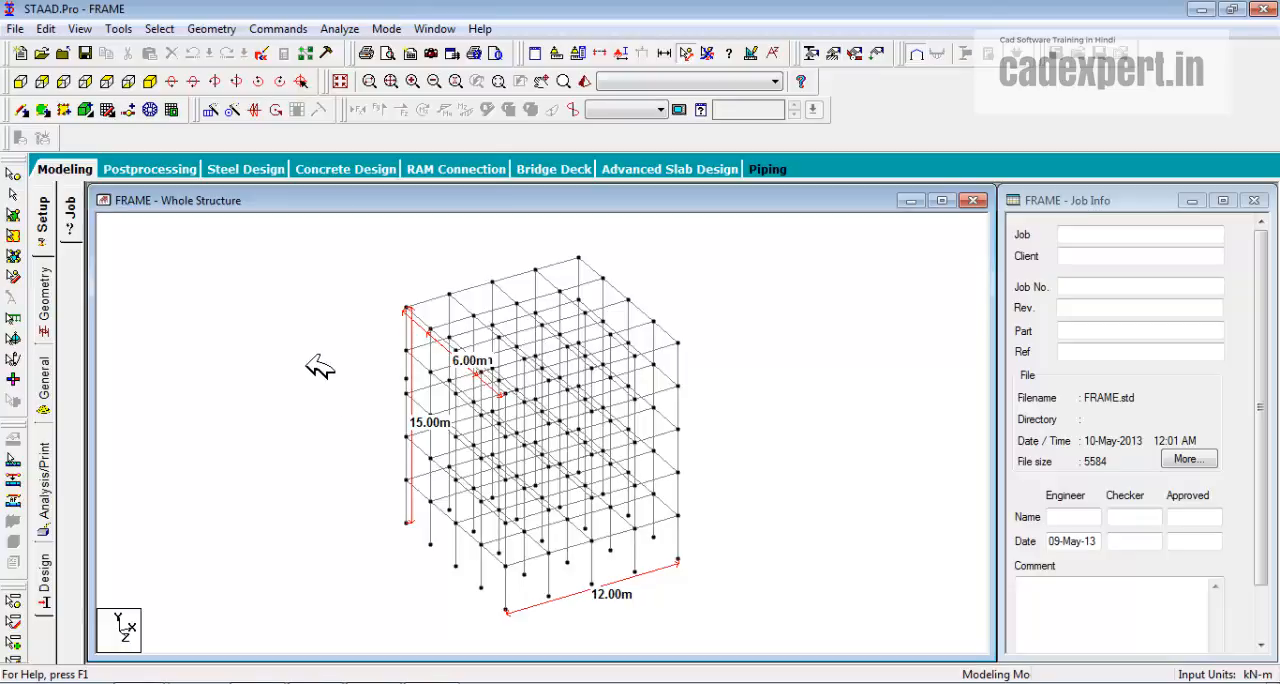
Import the saved STAAD model Structure3 into the Structure Wizard through Import CAD Models.
left_click(211, 28)
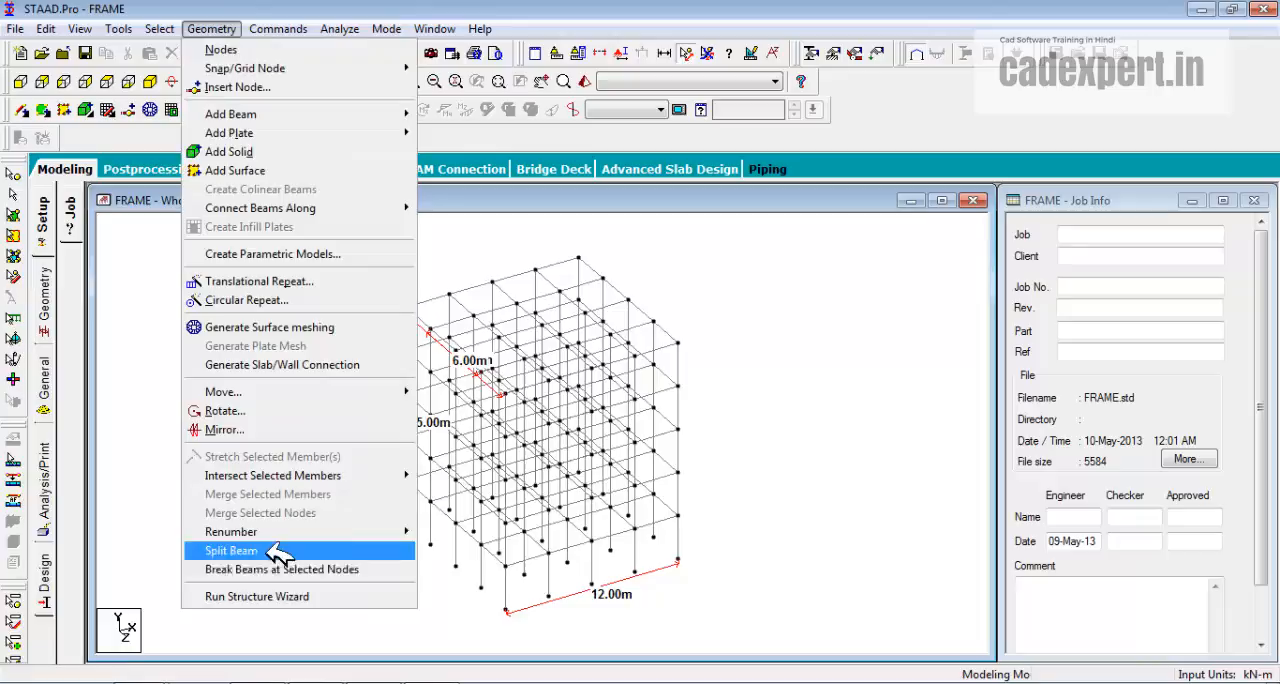
left_click(268, 598)
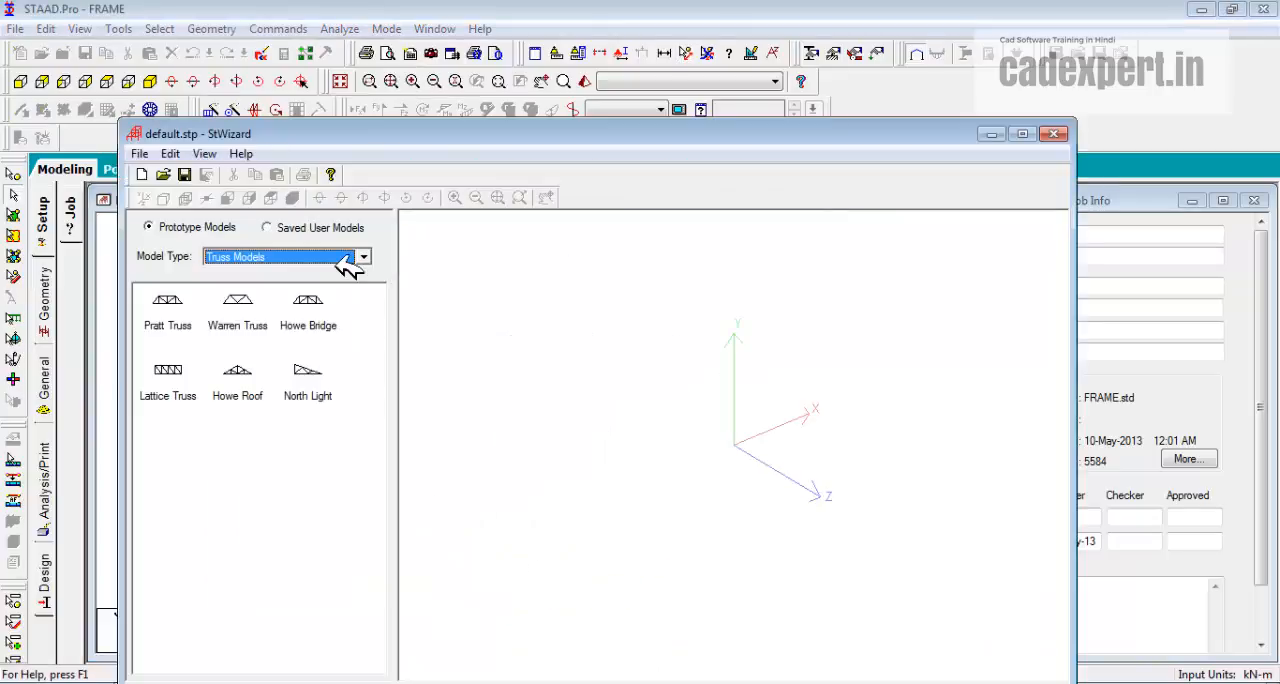
left_click(363, 257)
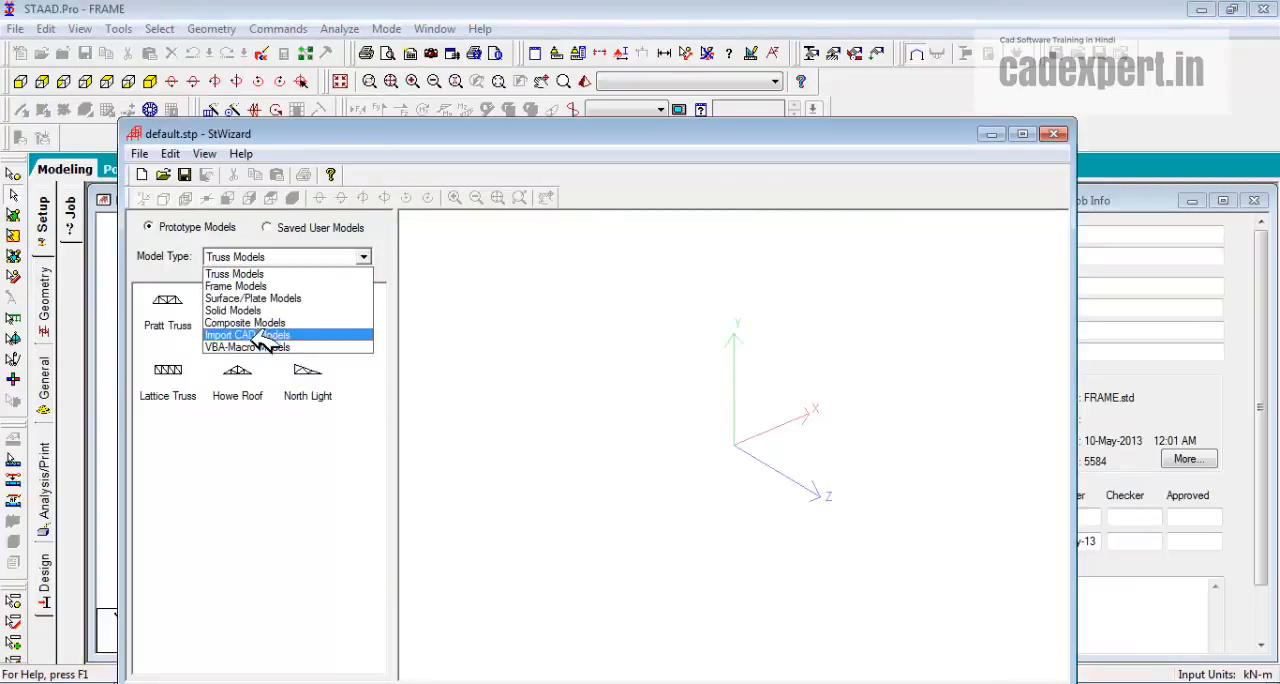
left_click(265, 337)
double_click(245, 310)
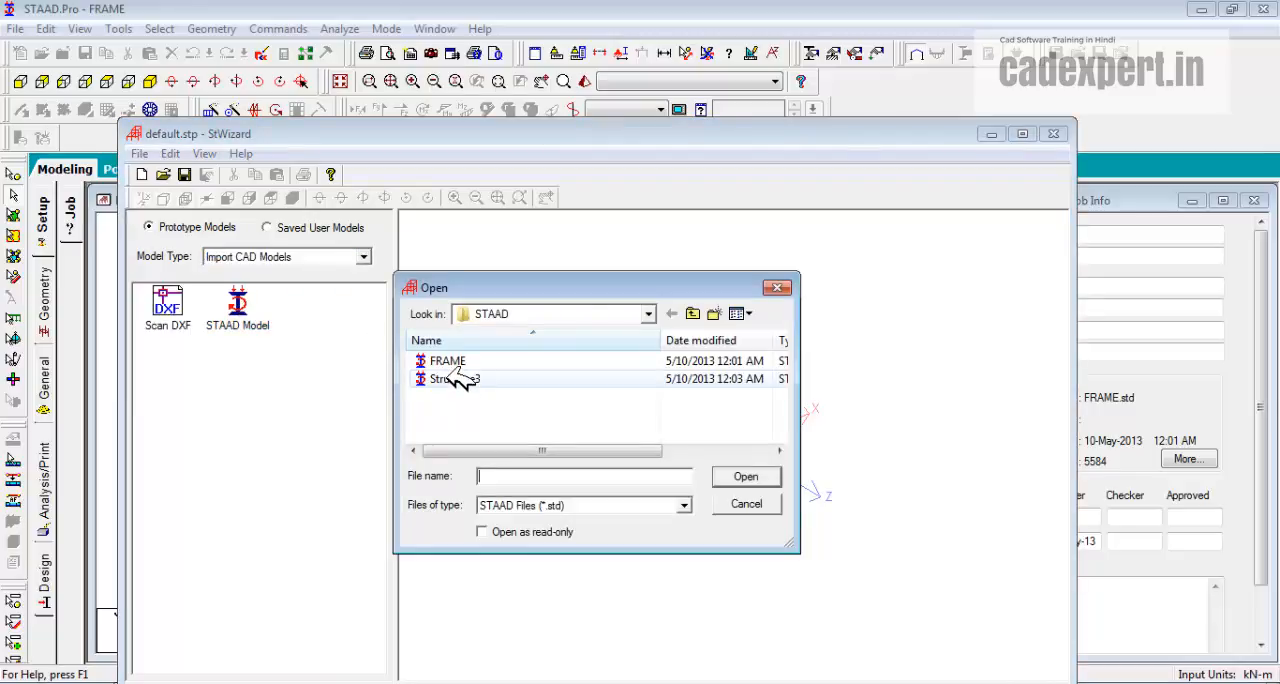
left_click(455, 379)
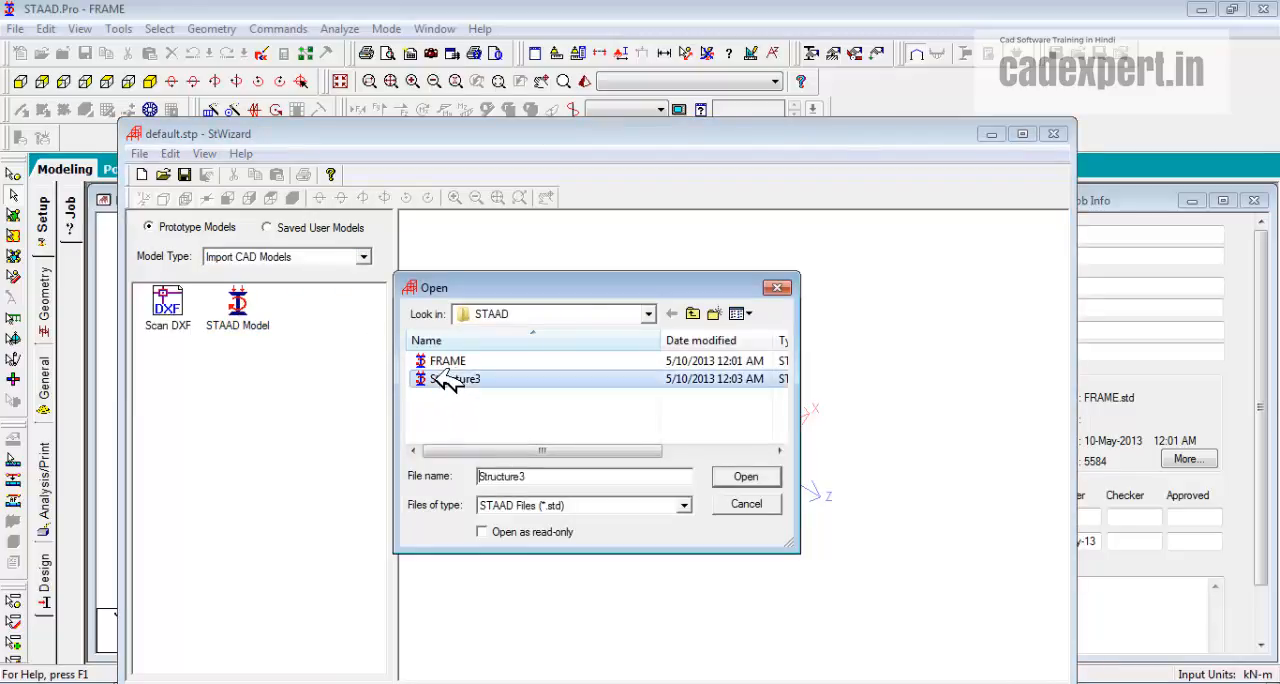
left_click(748, 476)
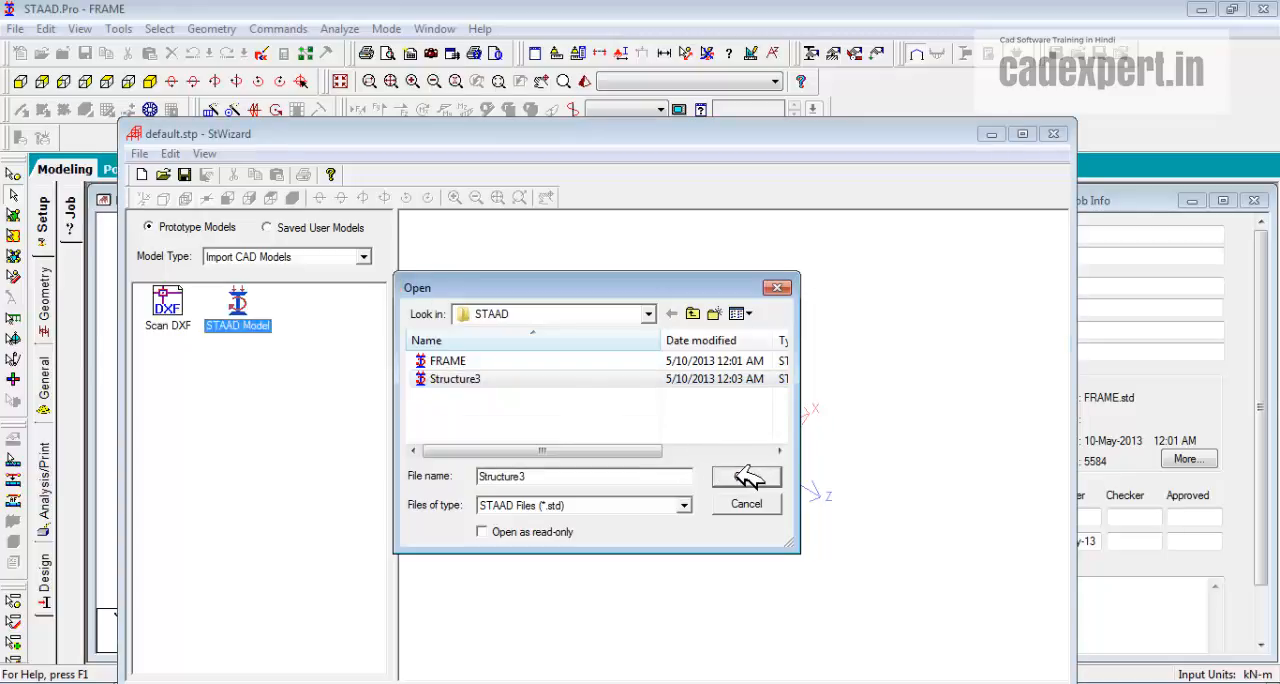
left_click(742, 470)
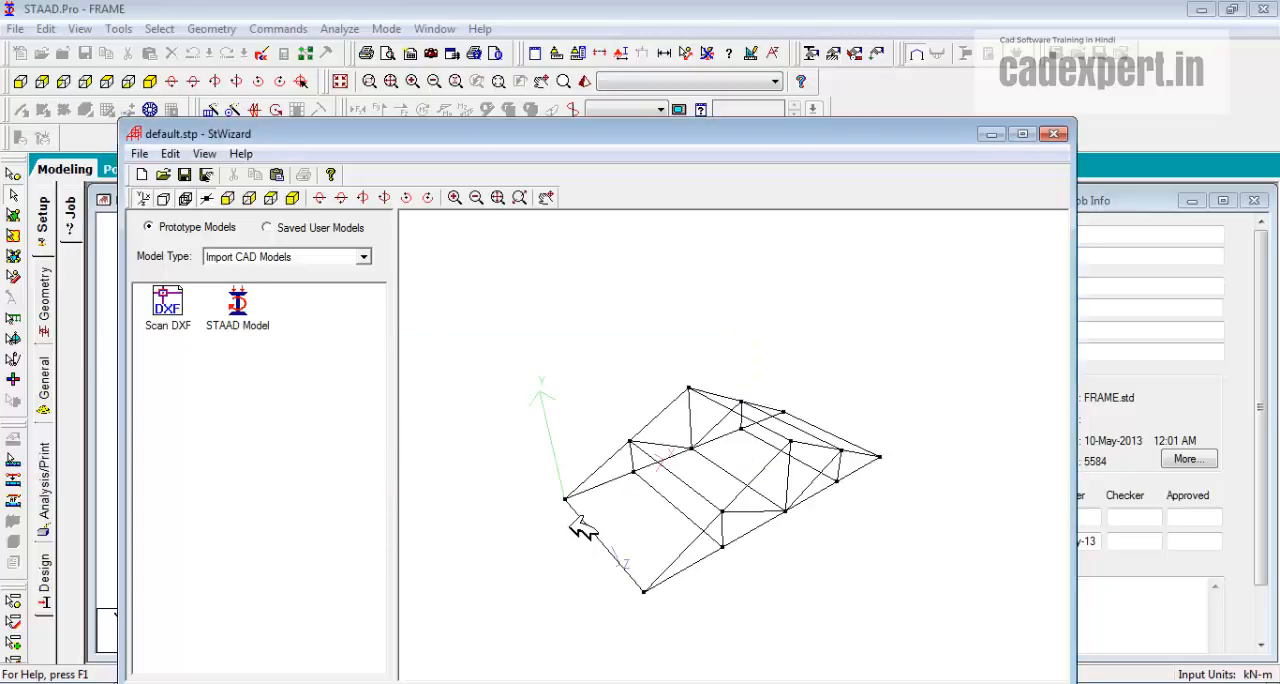
left_click_drag(580, 523, 571, 477)
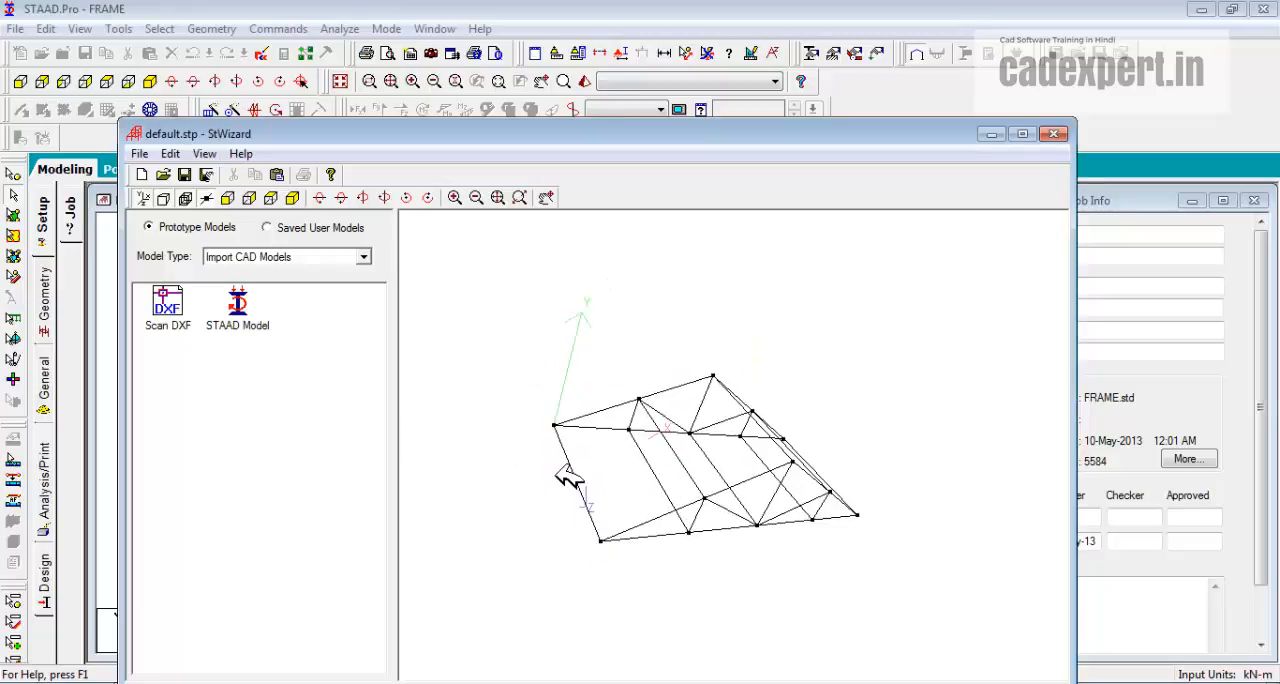
Merge the imported truss into the FRAME structure at offsets X 0, Y 15 and Z 3 m.
left_click(1056, 134)
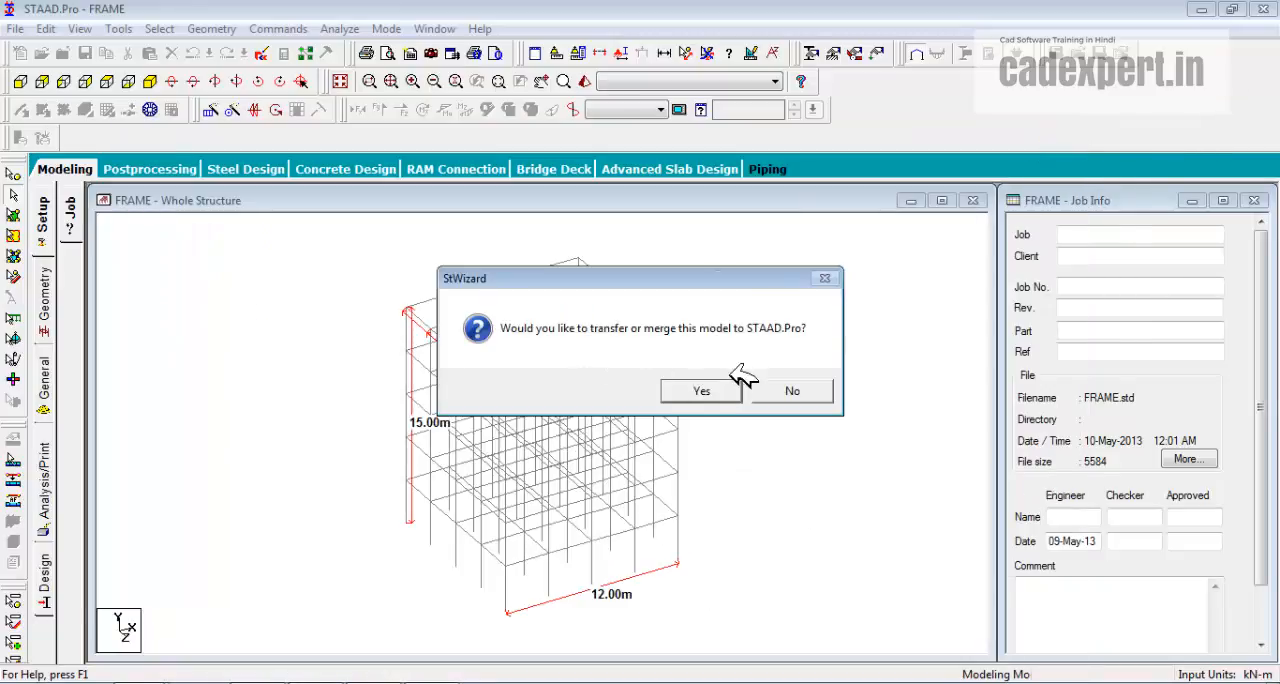
left_click(711, 392)
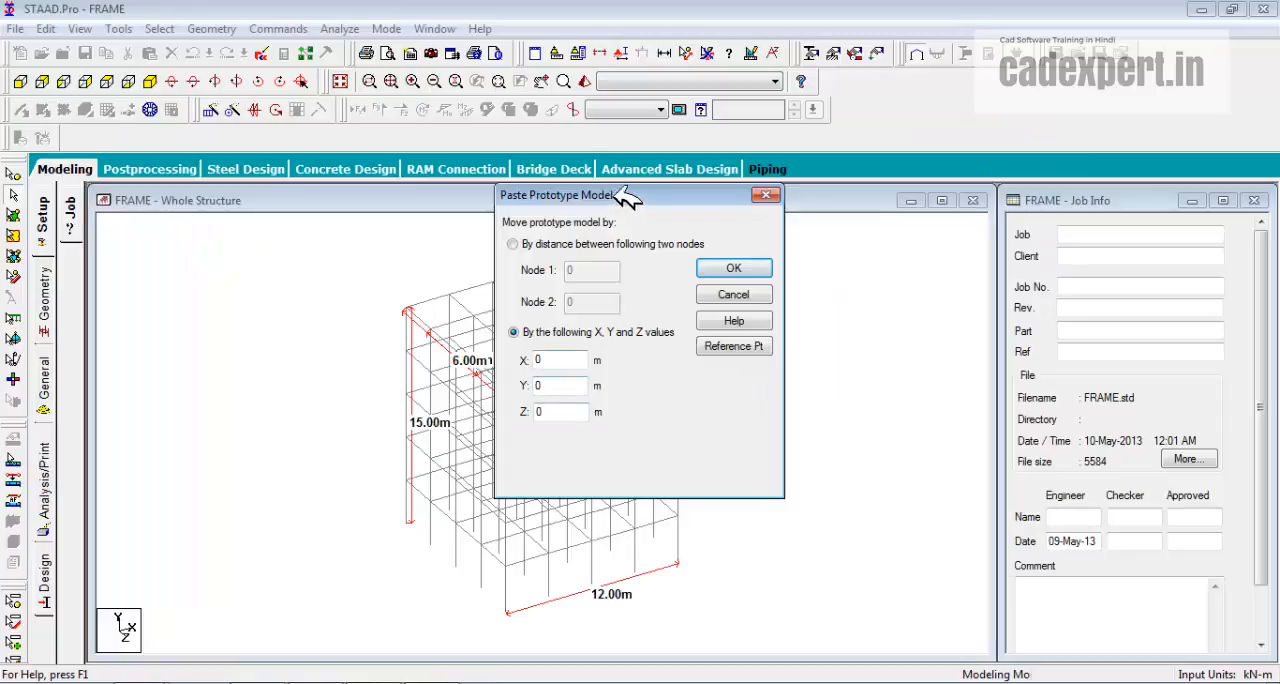
left_click_drag(614, 193, 656, 186)
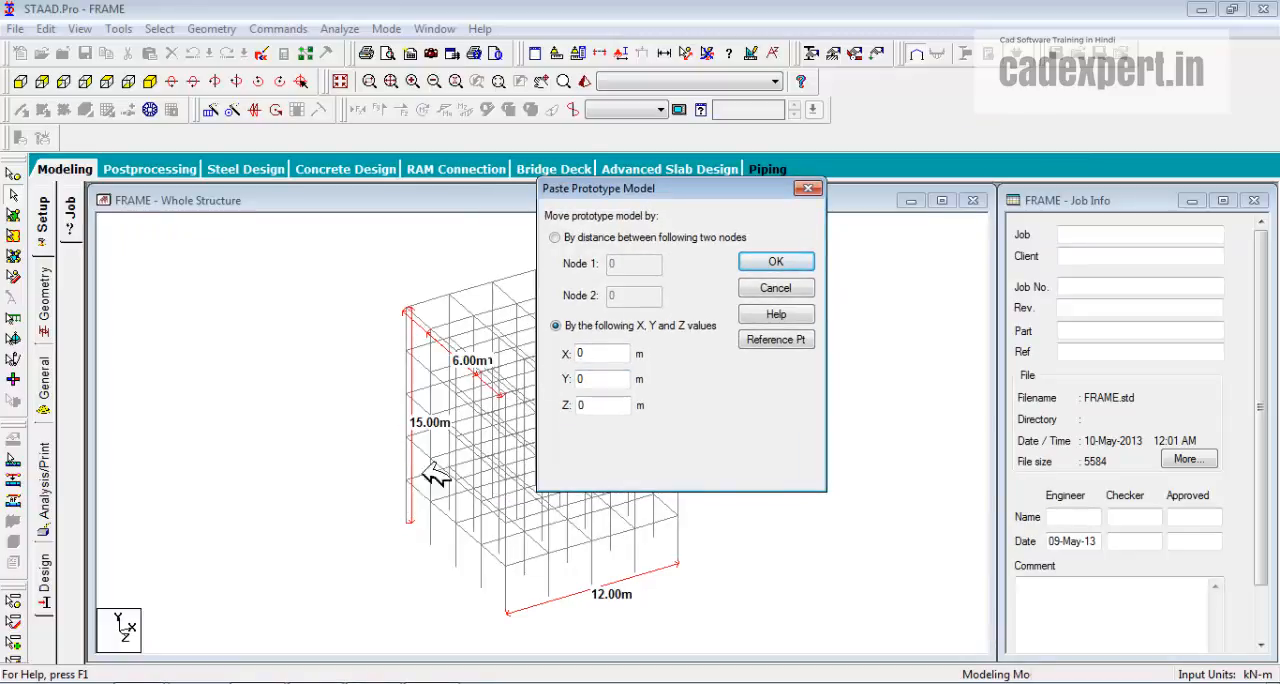
left_click_drag(606, 380, 558, 379)
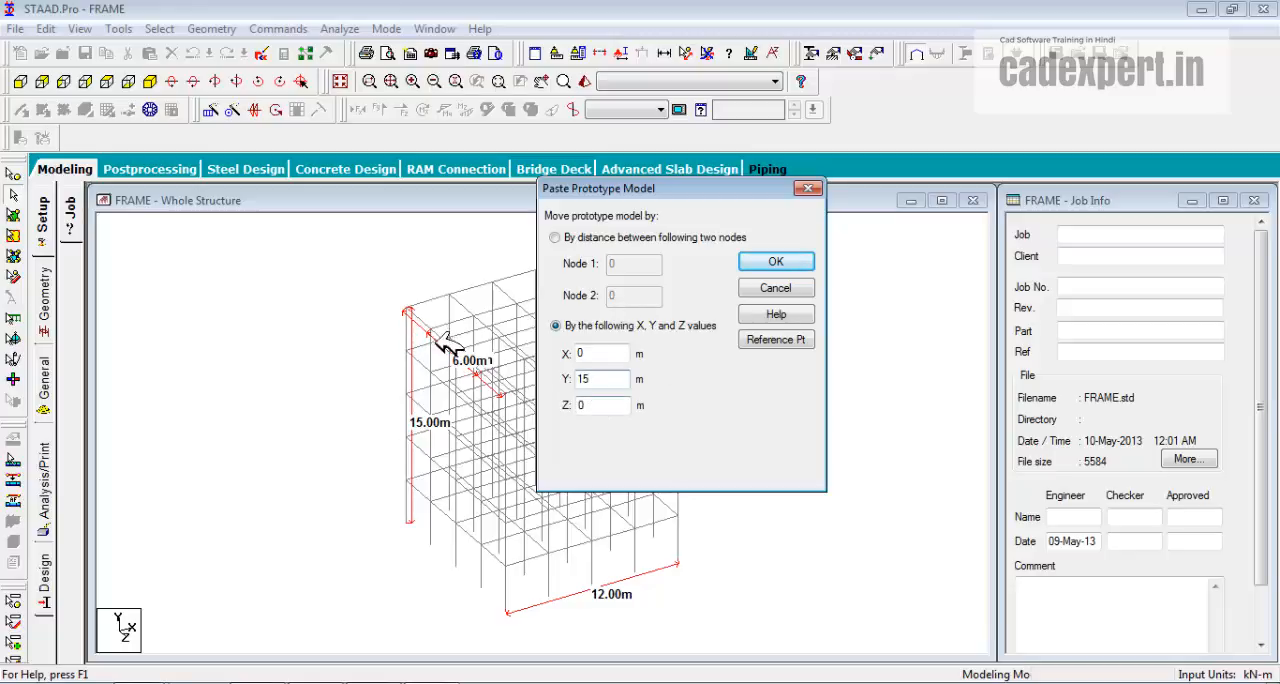
double_click(584, 405)
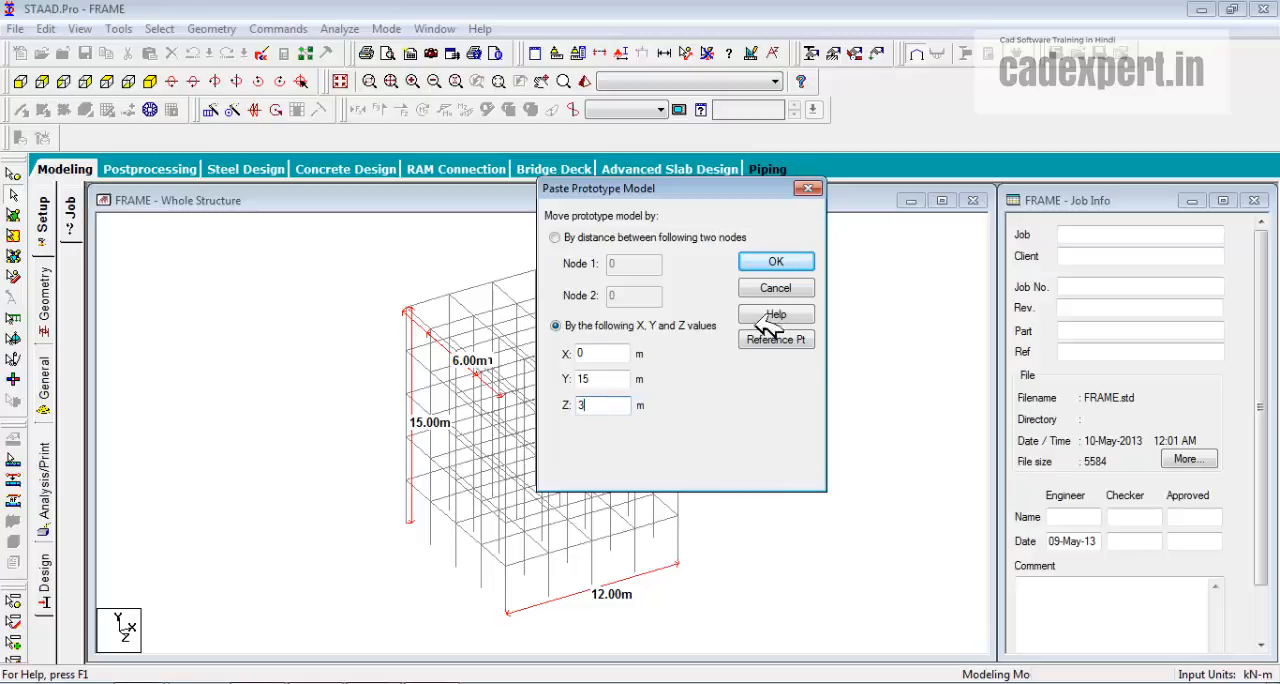
left_click(776, 262)
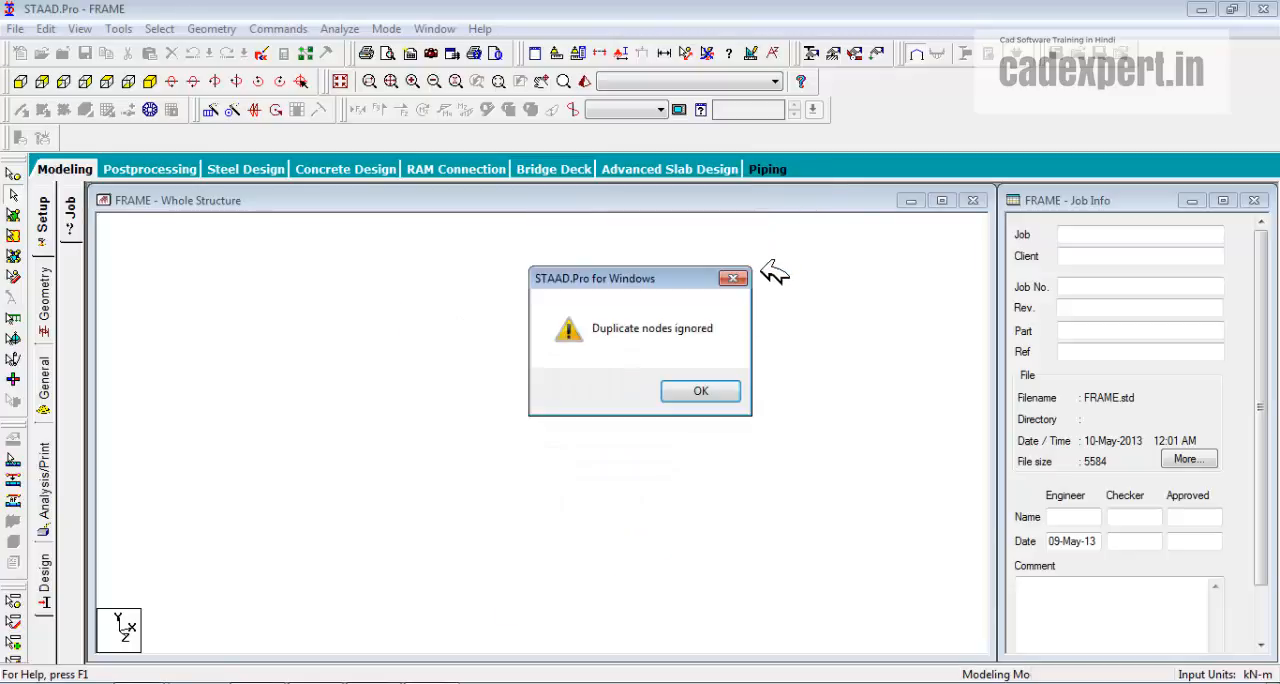
left_click(700, 391)
left_click(700, 391)
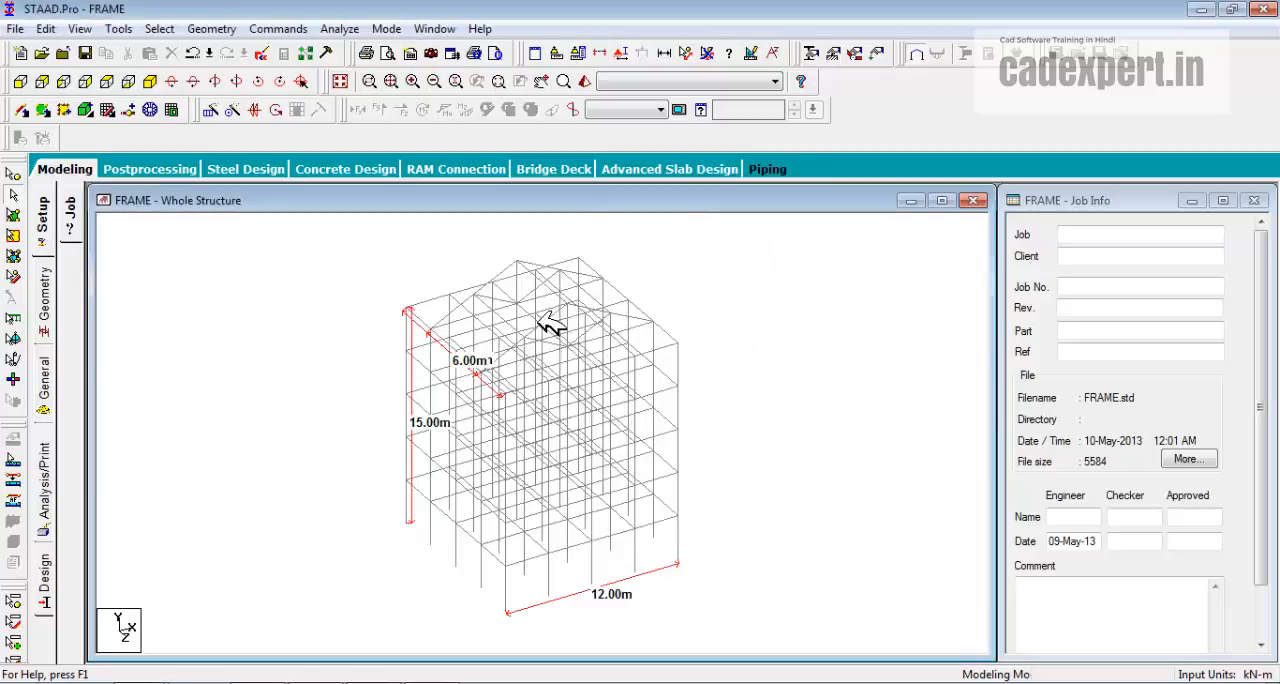
scroll(551, 323, "up", 3)
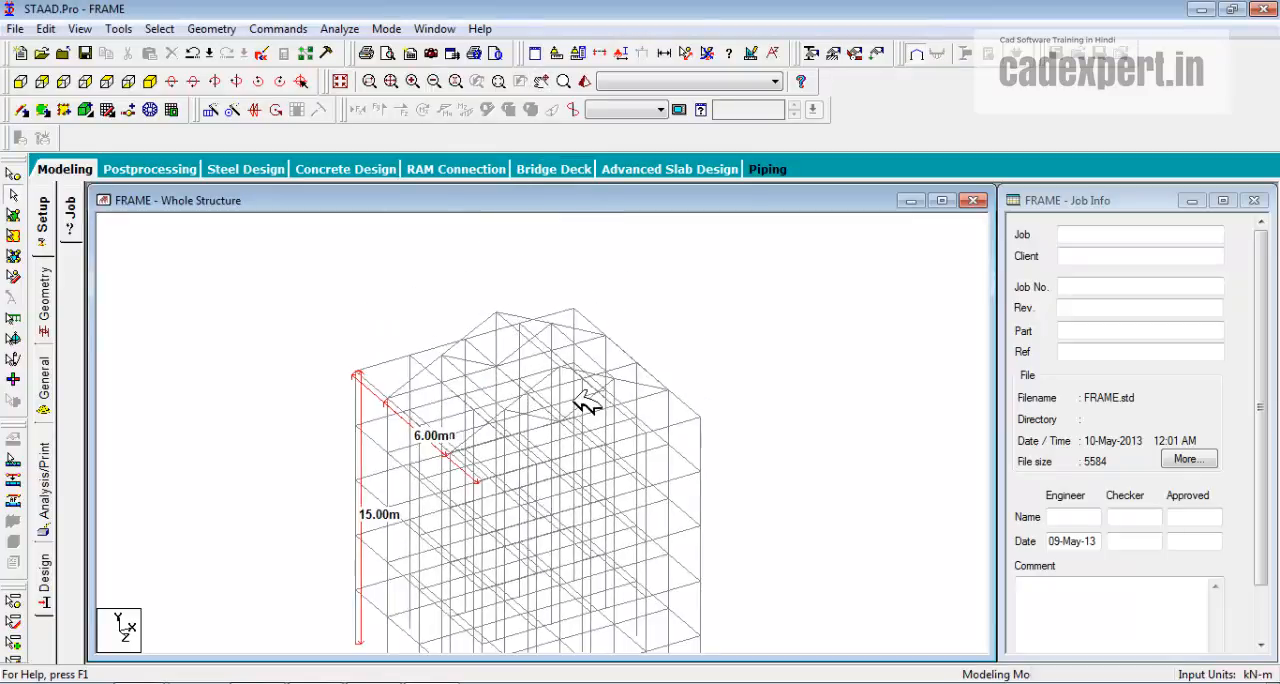